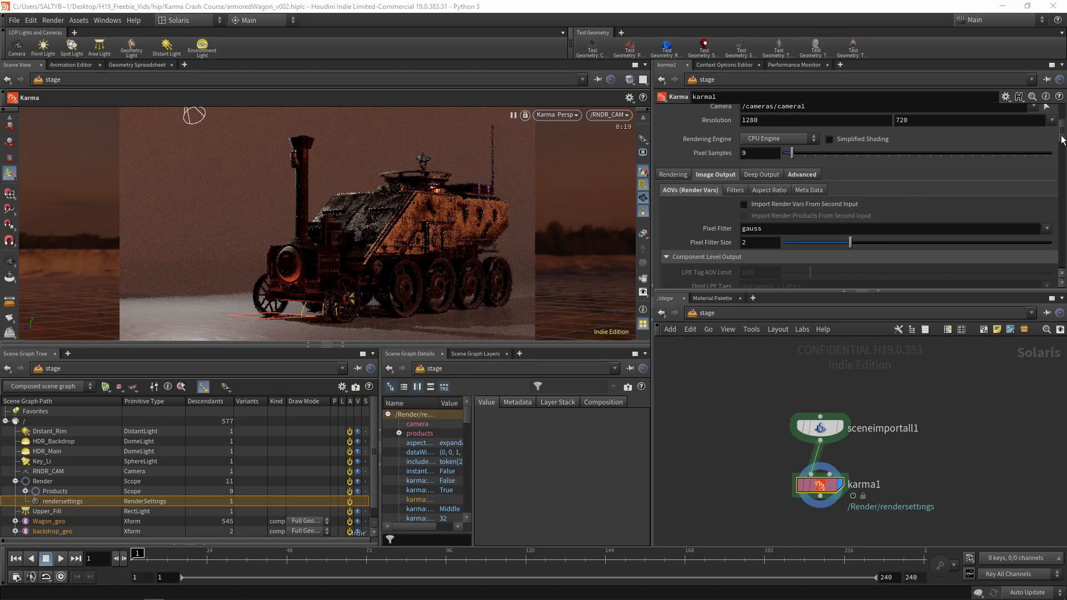
Review karma1's AOV groups down to Extra Render Vars and the preset names available for the indirectraycount variable
{"action": "scroll", "coordinate": [1058, 148], "scroll_direction": "down", "scroll_amount": 3}
{"action": "scroll", "coordinate": [1058, 148], "scroll_direction": "down", "scroll_amount": 8}
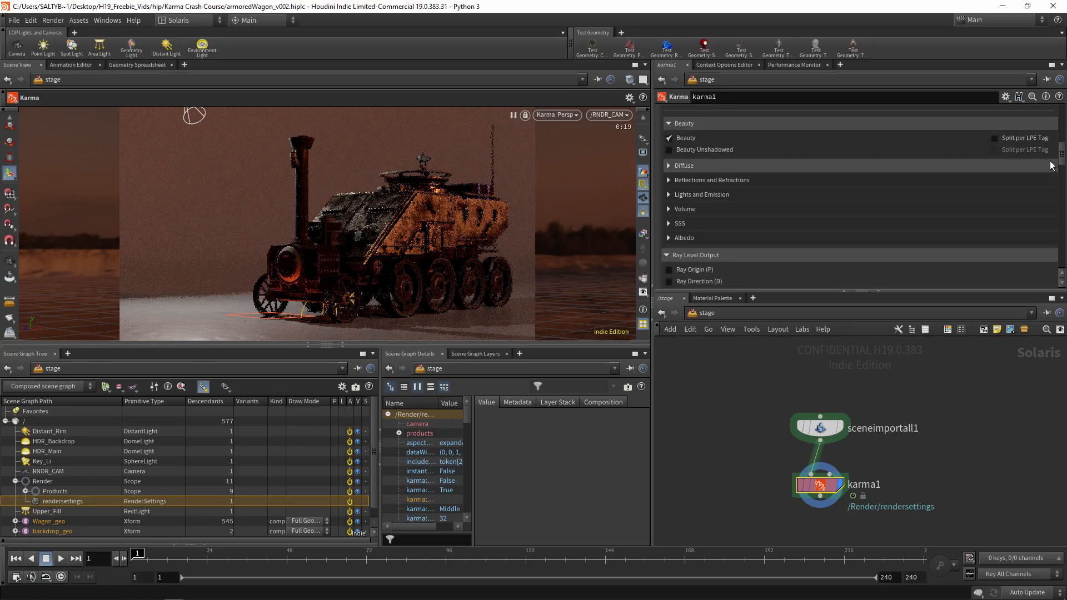
{"action": "left_click", "coordinate": [669, 167]}
{"action": "left_click", "coordinate": [670, 166]}
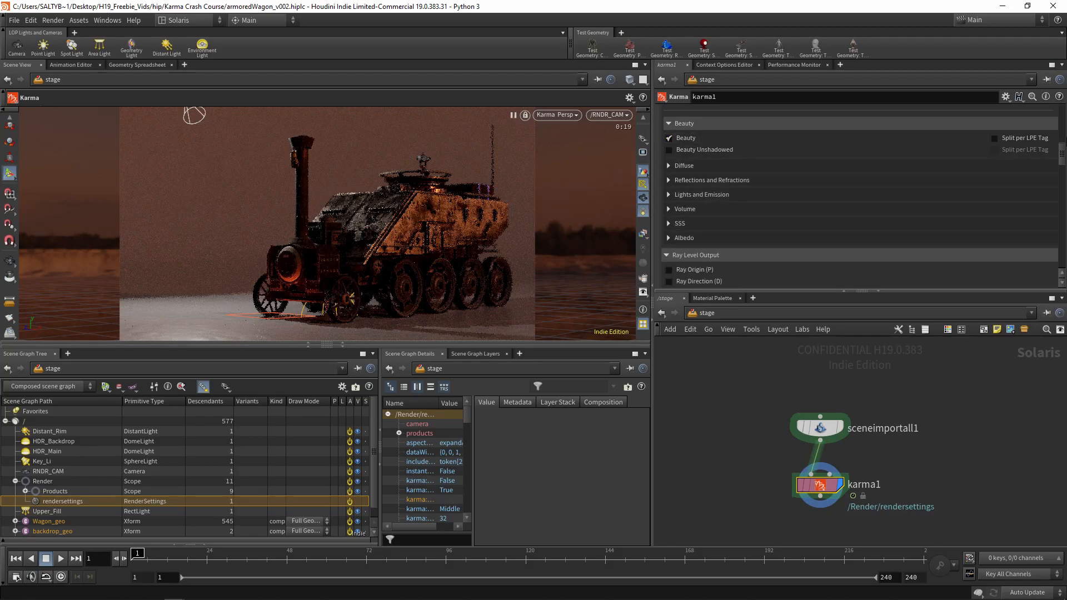
{"action": "scroll", "coordinate": [1052, 173], "scroll_direction": "down", "scroll_amount": 5}
{"action": "scroll", "coordinate": [1052, 173], "scroll_direction": "down", "scroll_amount": 10}
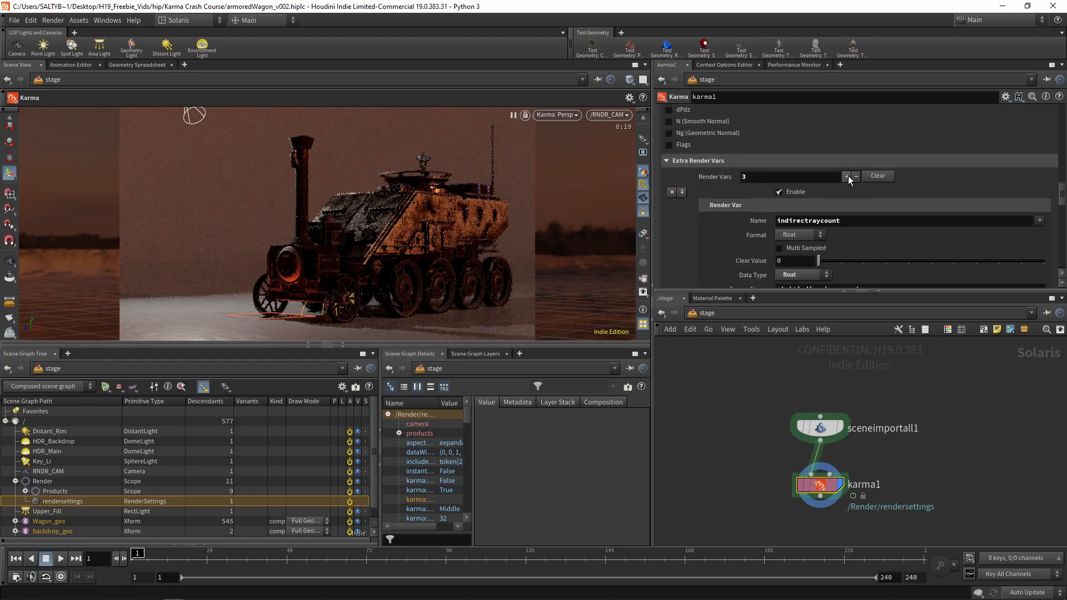
{"action": "scroll", "coordinate": [1062, 194], "scroll_direction": "down", "scroll_amount": 2}
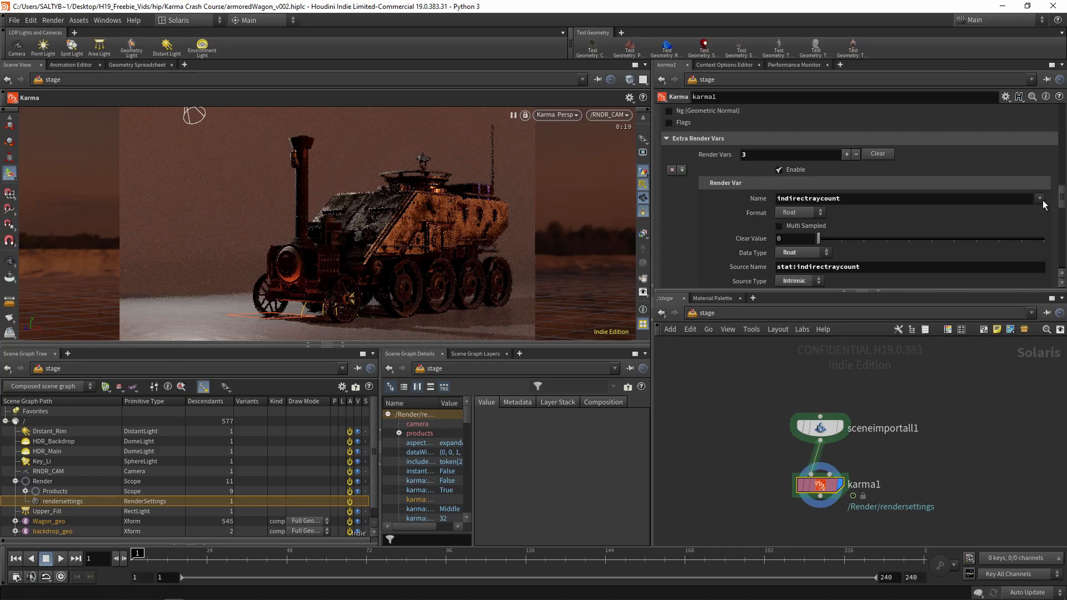
{"action": "left_click", "coordinate": [1039, 199]}
{"action": "scroll", "coordinate": [1032, 266], "scroll_direction": "down", "scroll_amount": 5}
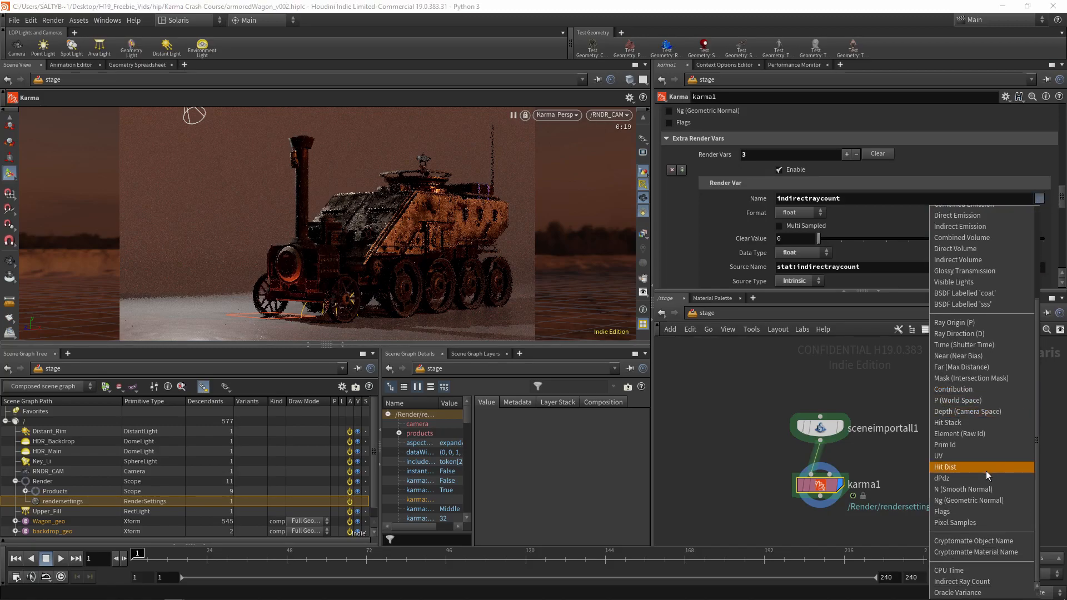
{"action": "left_click", "coordinate": [964, 552]}
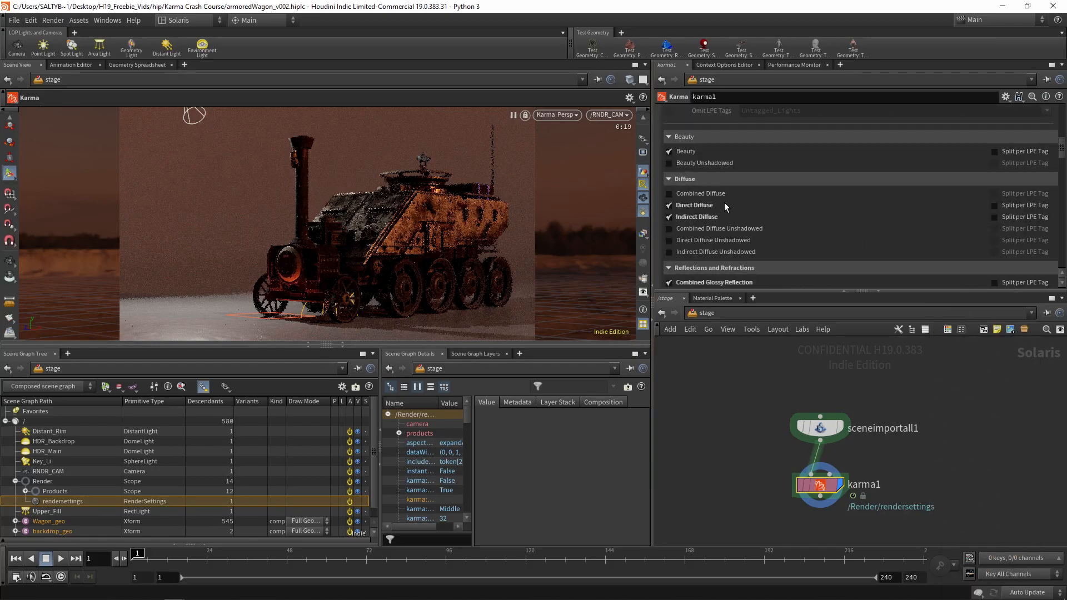
Check the viewport's list of render outputs and restart the Karma render
{"action": "left_click", "coordinate": [643, 119]}
{"action": "left_click", "coordinate": [643, 120]}
{"action": "left_click", "coordinate": [643, 119]}
{"action": "left_click", "coordinate": [644, 120]}
{"action": "left_click", "coordinate": [645, 120]}
{"action": "left_click", "coordinate": [644, 119]}
{"action": "left_click", "coordinate": [644, 119]}
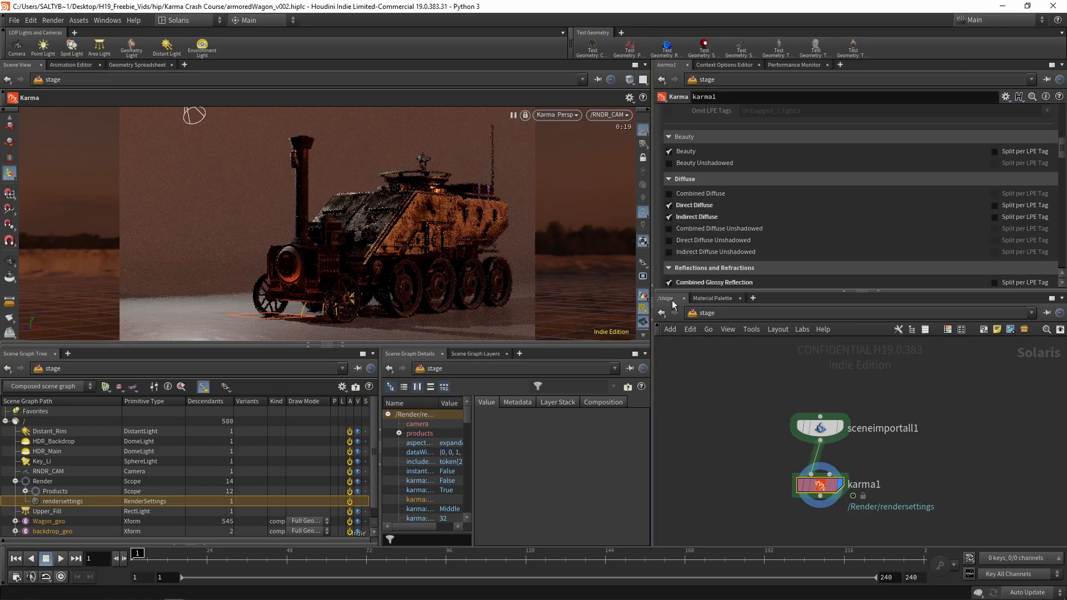
{"action": "left_click", "coordinate": [644, 335]}
{"action": "left_click", "coordinate": [643, 334]}
{"action": "left_click", "coordinate": [643, 335]}
{"action": "left_click", "coordinate": [644, 335]}
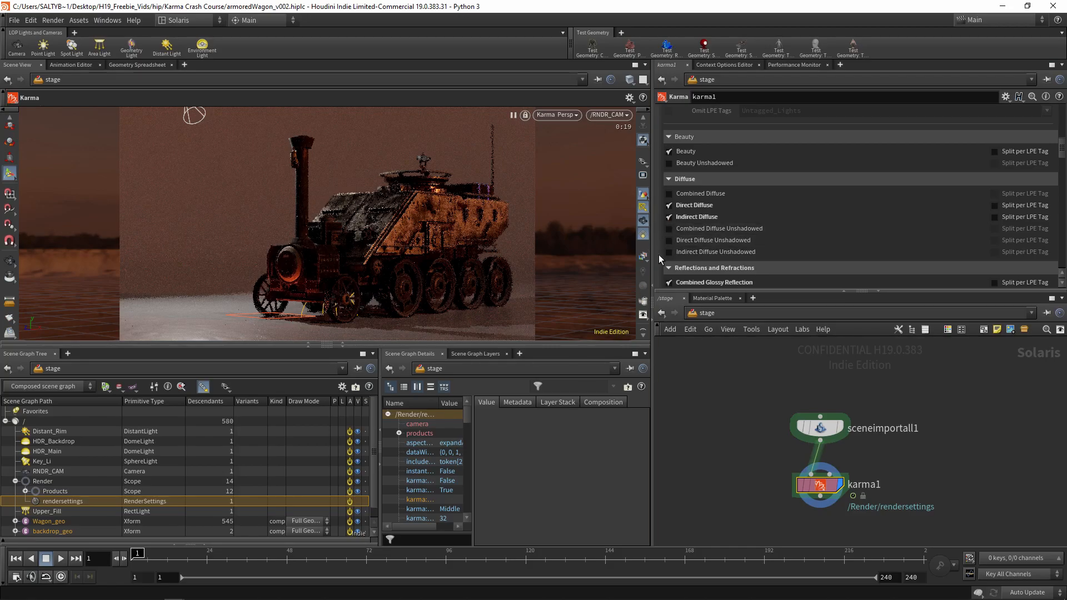
{"action": "left_click", "coordinate": [643, 257]}
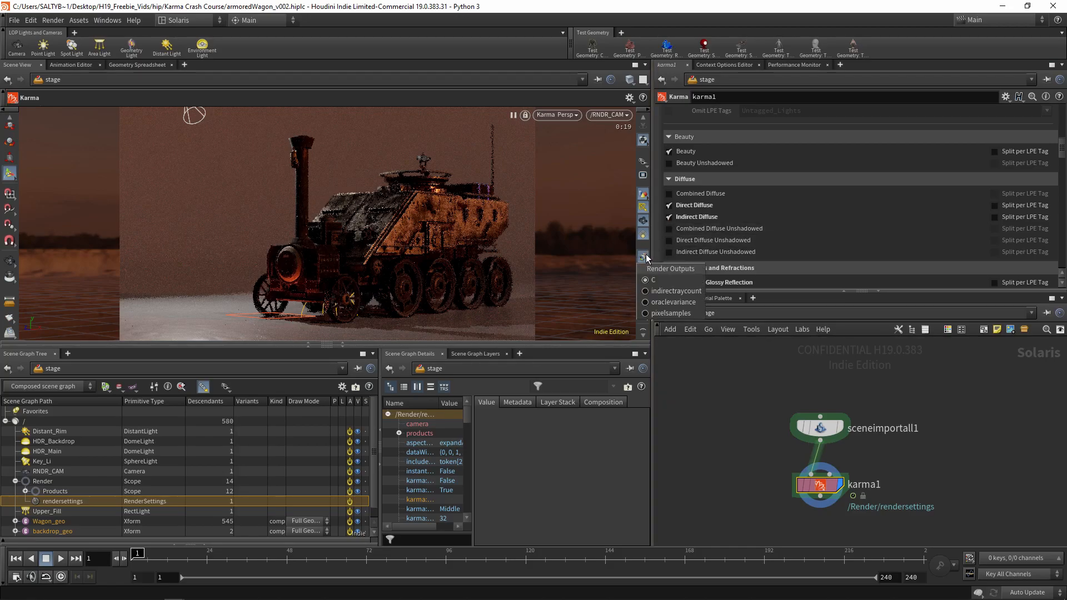
{"action": "left_click", "coordinate": [553, 115]}
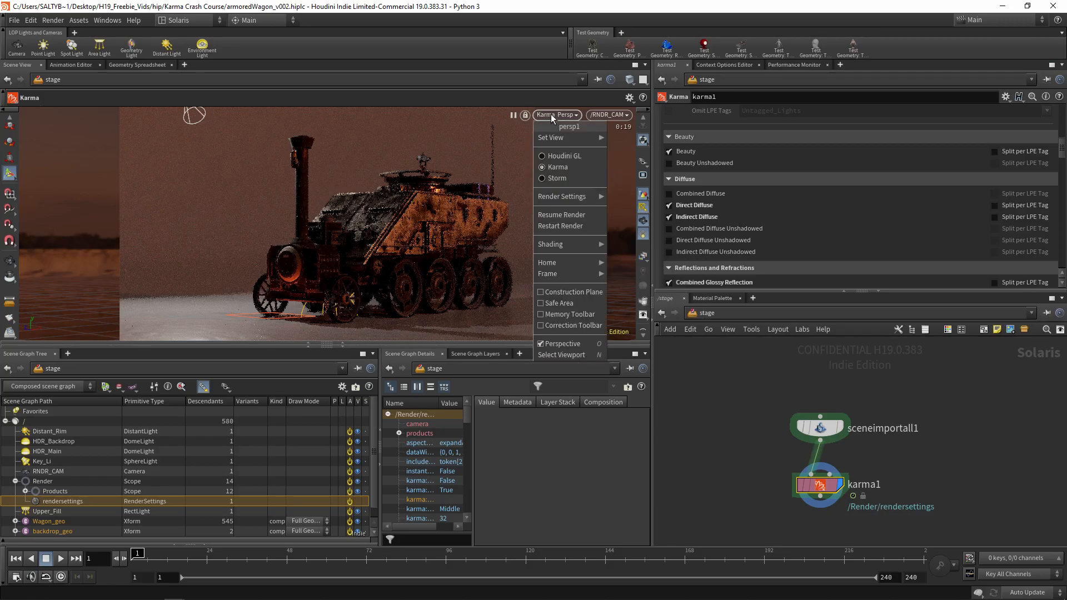
{"action": "left_click", "coordinate": [576, 226]}
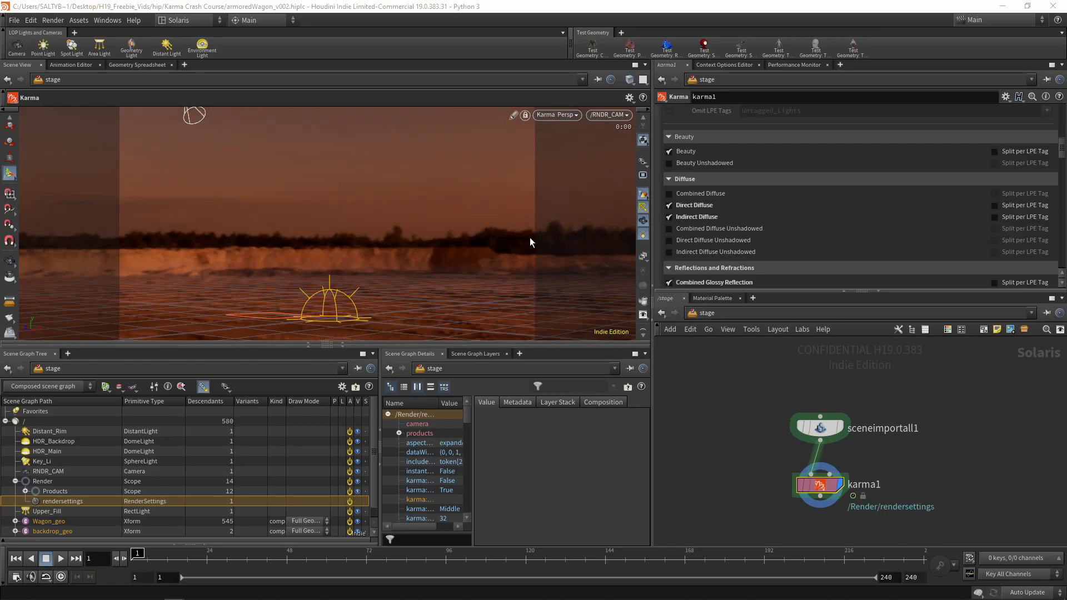
Preview the directdiffuse, indirectdiffuse, indirectraycount and pixelsamples outputs in the viewport, and return the display to the C output
{"action": "left_click", "coordinate": [642, 258]}
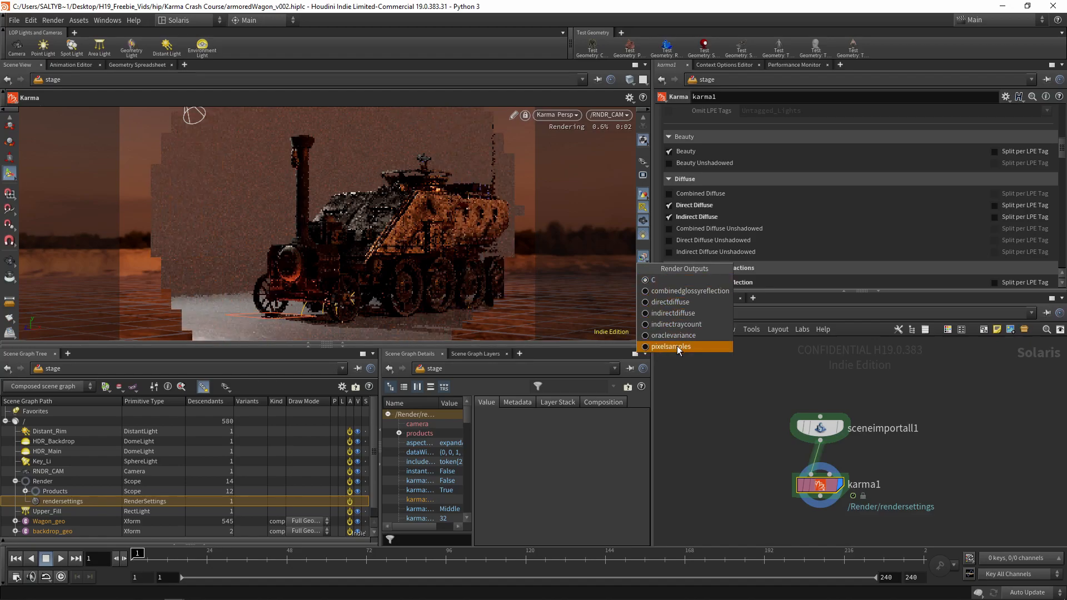
{"action": "left_click", "coordinate": [670, 302]}
{"action": "left_click", "coordinate": [640, 260]}
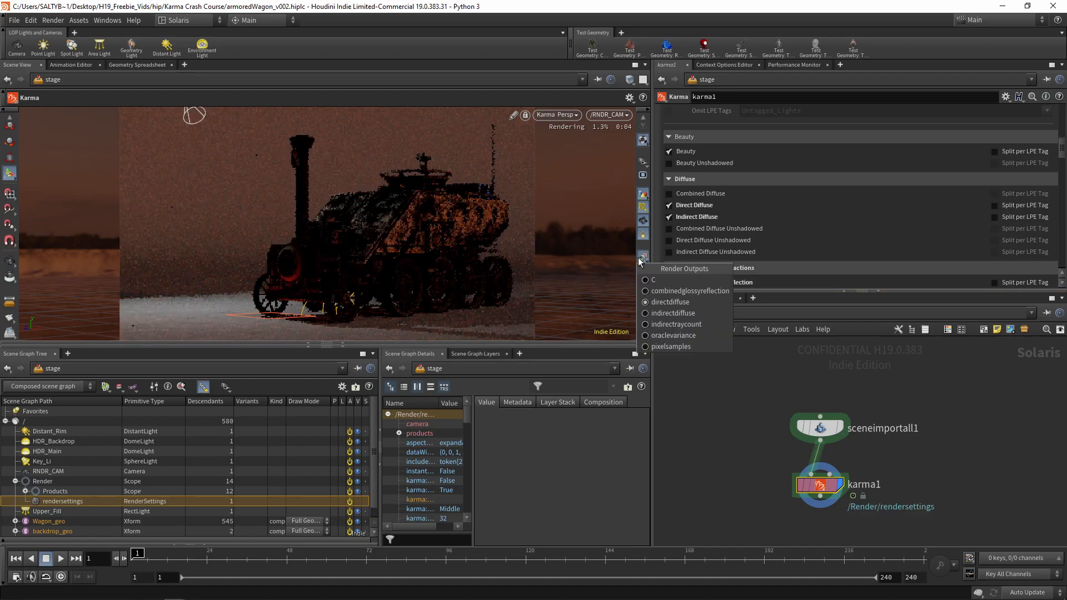
{"action": "left_click", "coordinate": [672, 313]}
{"action": "left_click", "coordinate": [642, 258]}
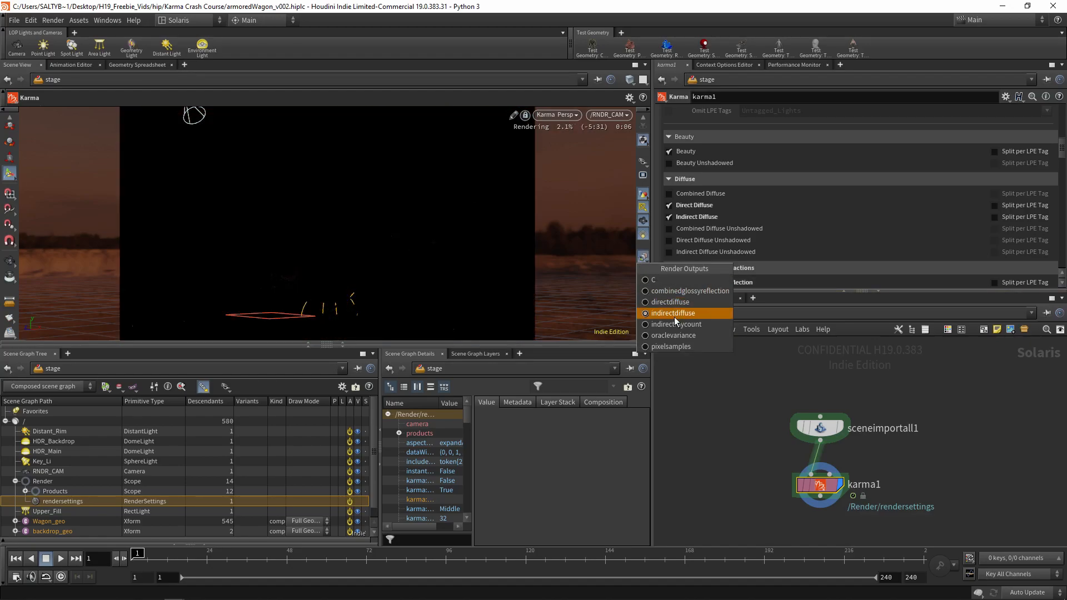
{"action": "left_click", "coordinate": [675, 324]}
{"action": "left_click", "coordinate": [642, 258]}
{"action": "left_click", "coordinate": [684, 313]}
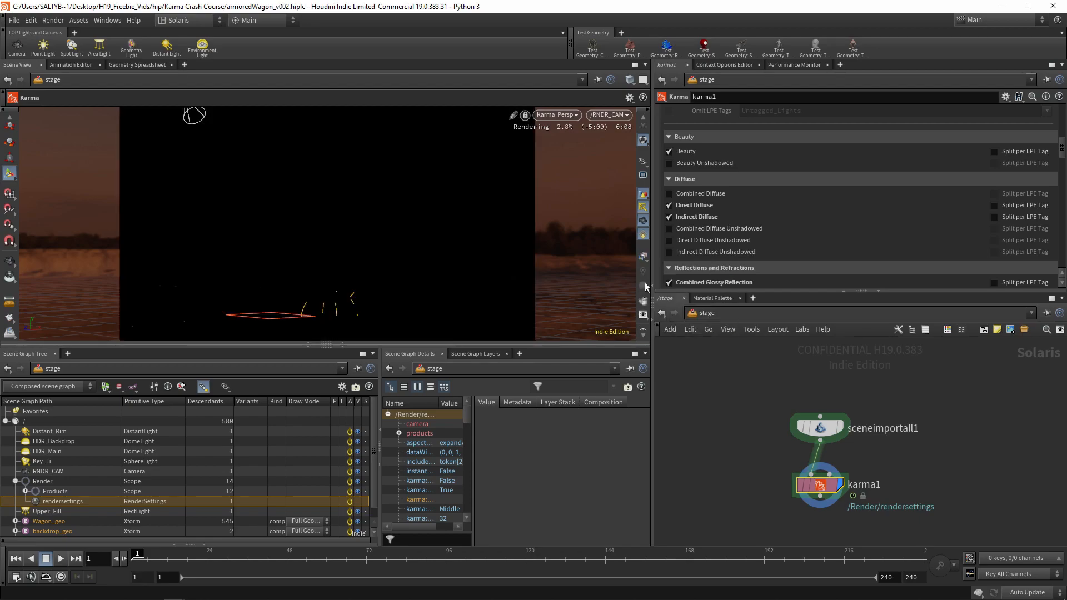
{"action": "left_click", "coordinate": [643, 257]}
{"action": "left_click", "coordinate": [671, 347]}
{"action": "left_click", "coordinate": [643, 257]}
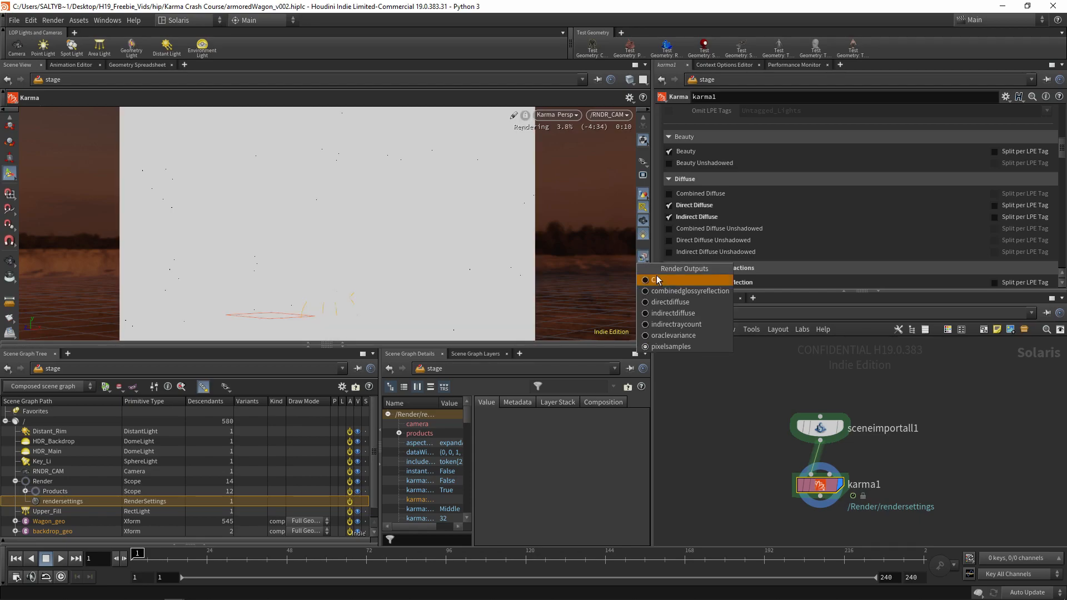
{"action": "left_click", "coordinate": [656, 279]}
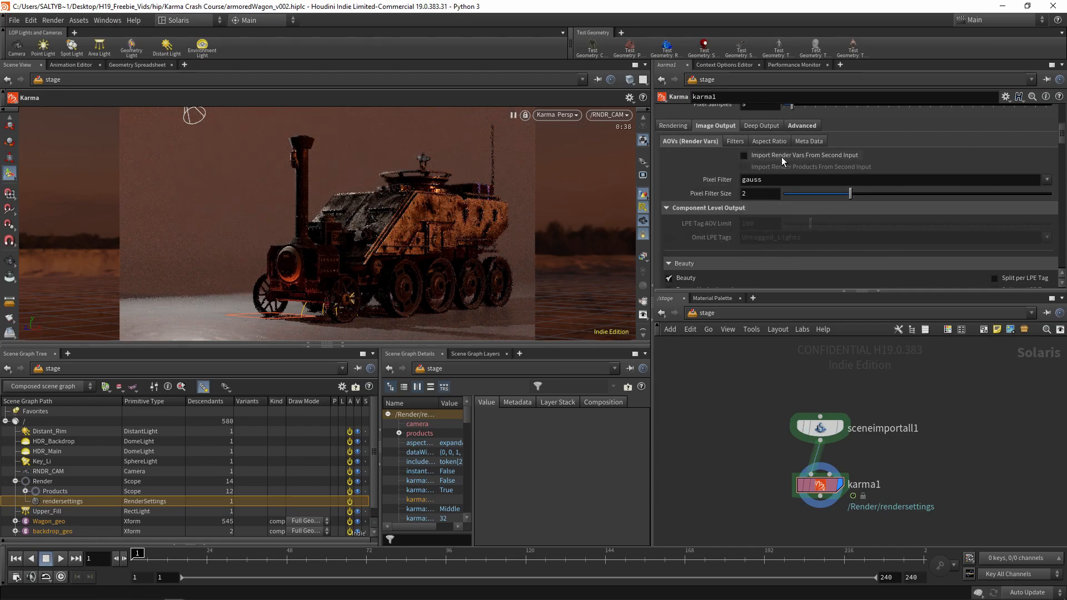
Start a wire from karma1's Additional Render Products input and discard it
{"action": "scroll", "coordinate": [839, 477], "scroll_direction": "up", "scroll_amount": 3}
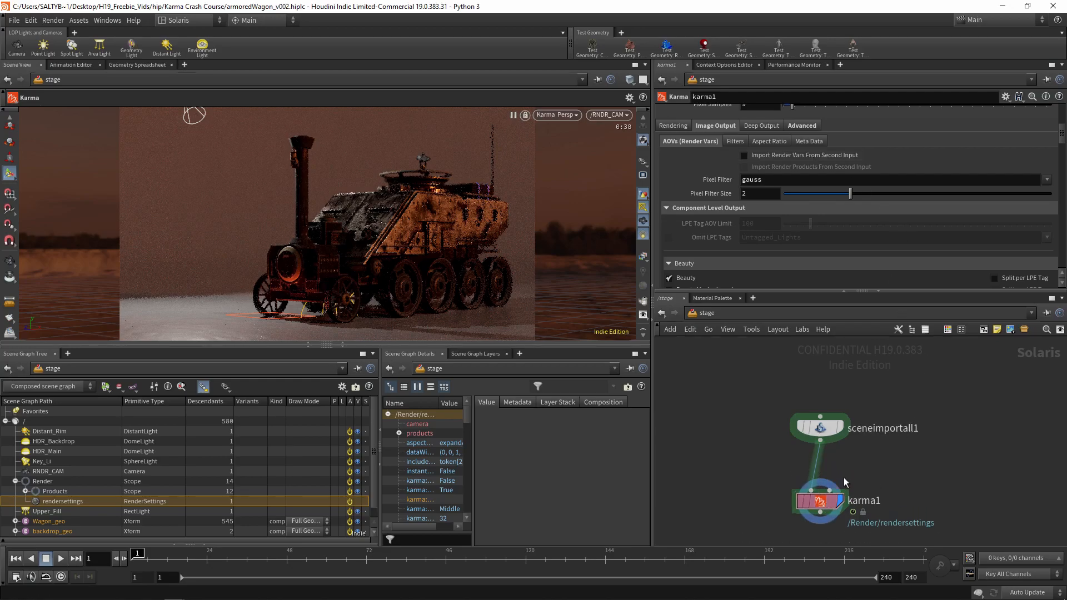
{"action": "left_click_drag", "start_coordinate": [823, 498], "coordinate": [919, 468]}
{"action": "mouse_move", "coordinate": [776, 525]}
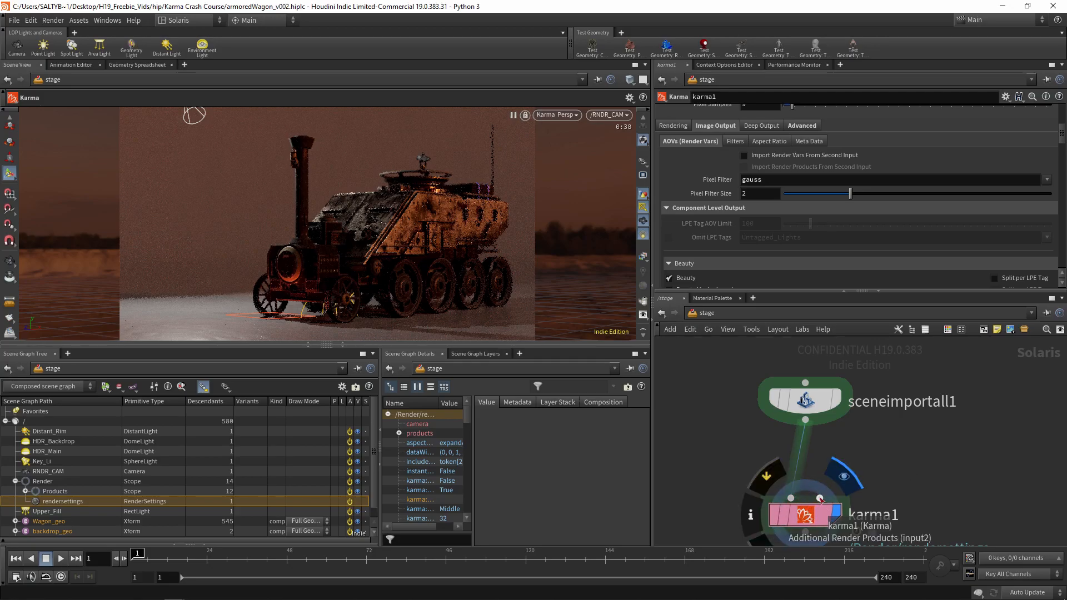
{"action": "left_click", "coordinate": [821, 498]}
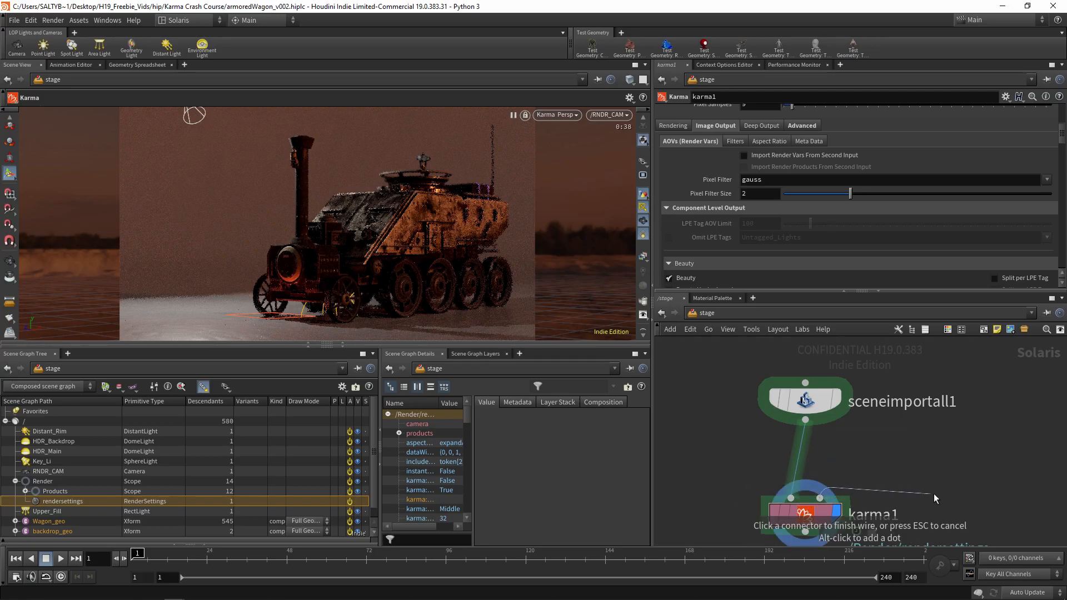
{"action": "key", "text": "Escape"}
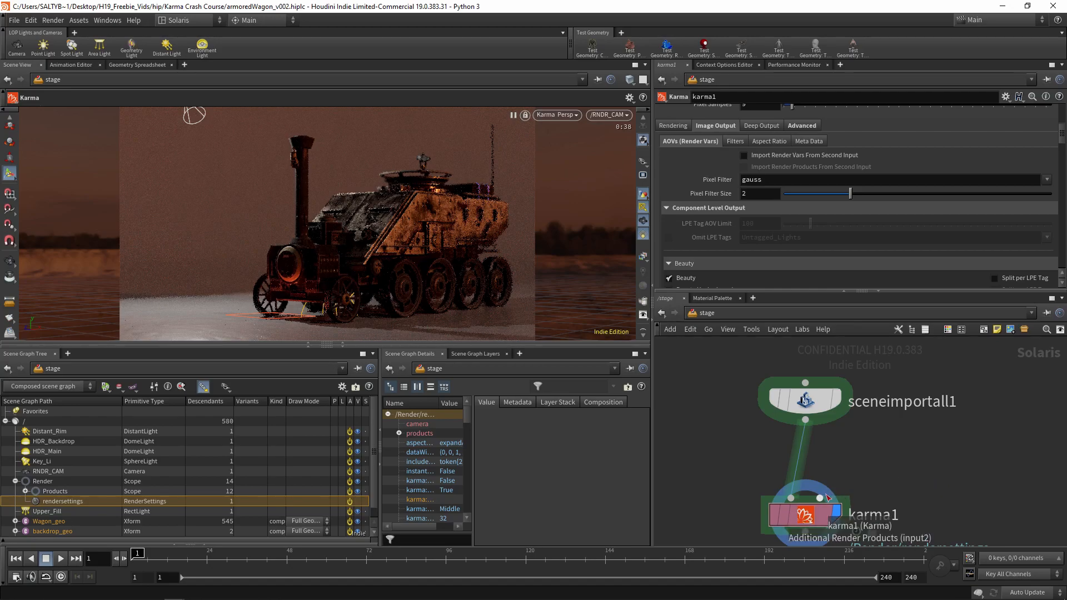
{"action": "middle_click_drag", "start_coordinate": [871, 474], "coordinate": [863, 424]}
{"action": "left_click_drag", "start_coordinate": [880, 410], "coordinate": [816, 448]}
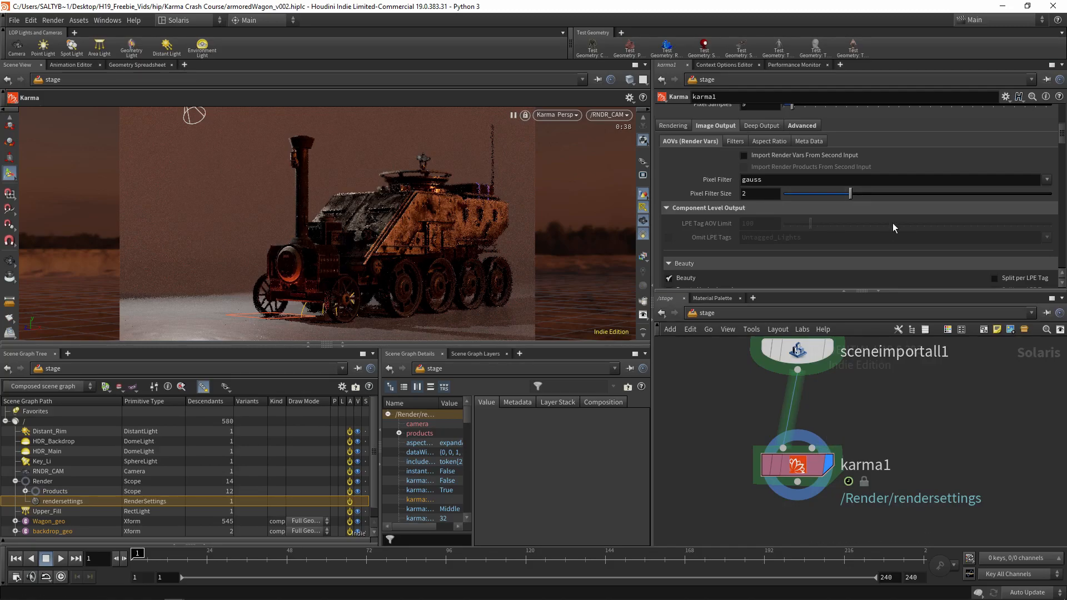
Try the nVidia Optix Denoiser in karma1's image filters and return the Denoiser option to No Denoiser
{"action": "left_click", "coordinate": [737, 142]}
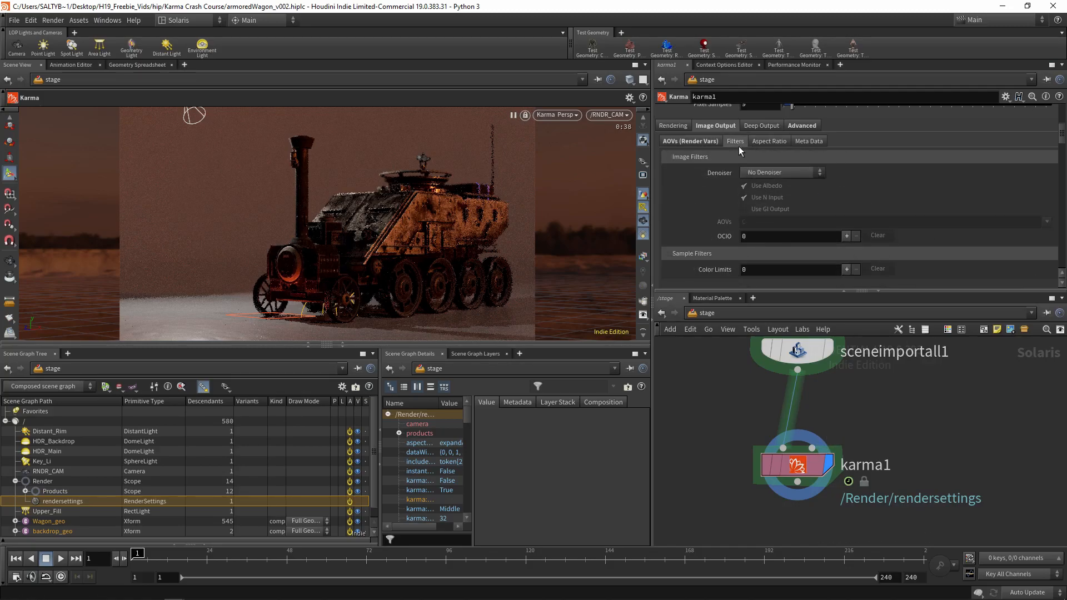
{"action": "left_click", "coordinate": [767, 171]}
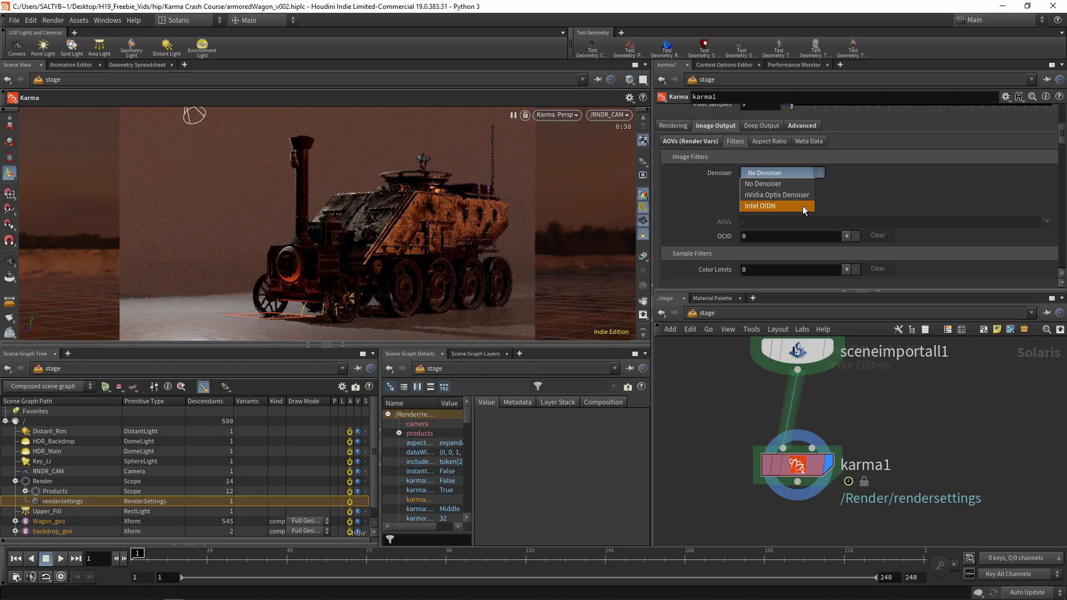
{"action": "left_click", "coordinate": [799, 185]}
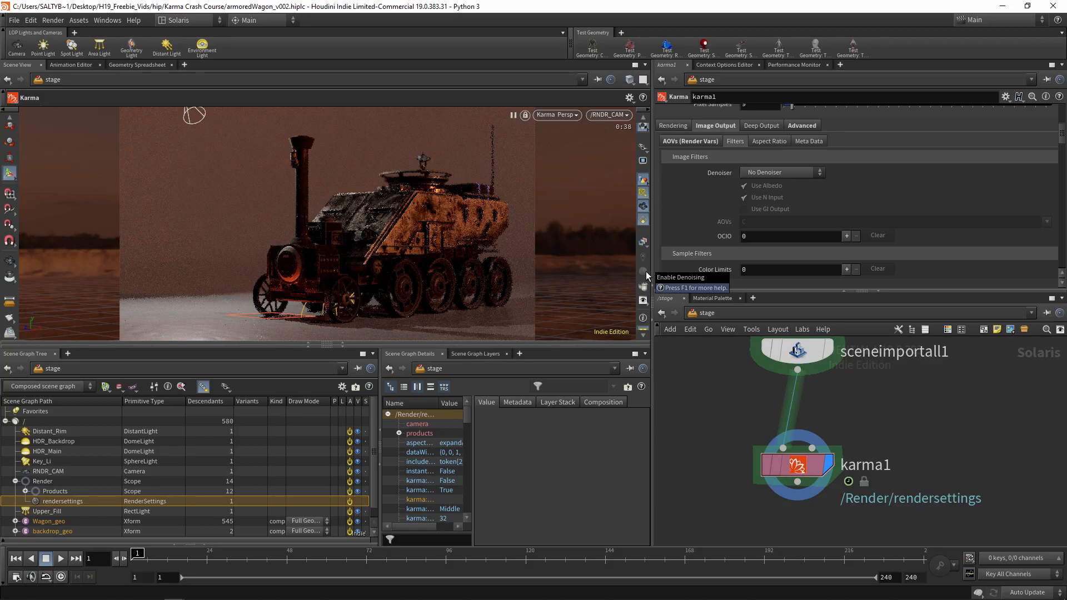
{"action": "left_click", "coordinate": [755, 169]}
{"action": "left_click", "coordinate": [779, 187]}
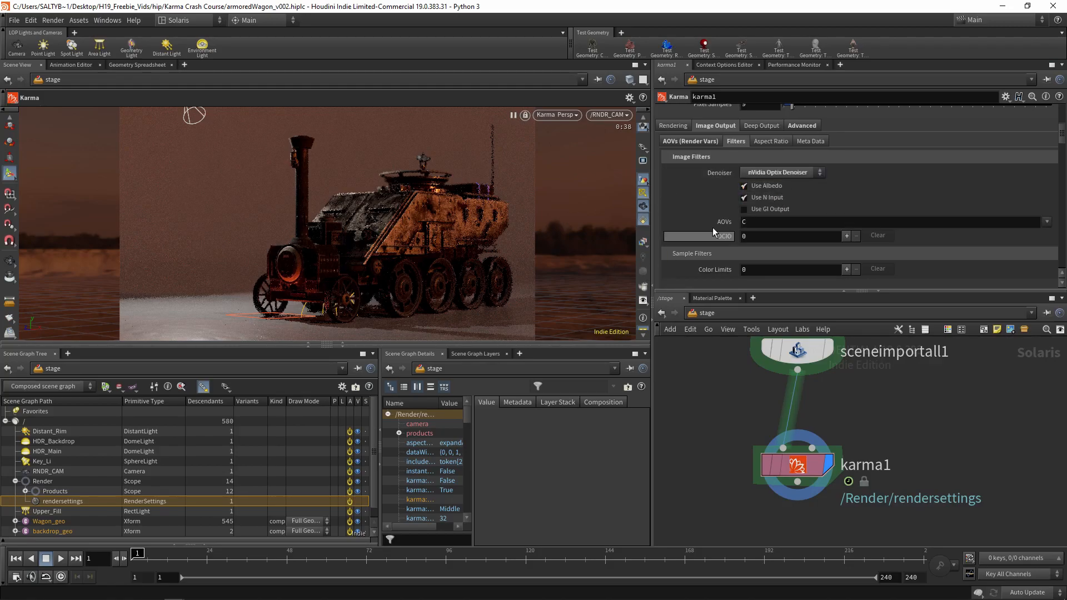
{"action": "left_click", "coordinate": [766, 173]}
{"action": "left_click", "coordinate": [762, 201]}
{"action": "left_click", "coordinate": [777, 174]}
{"action": "left_click", "coordinate": [763, 183]}
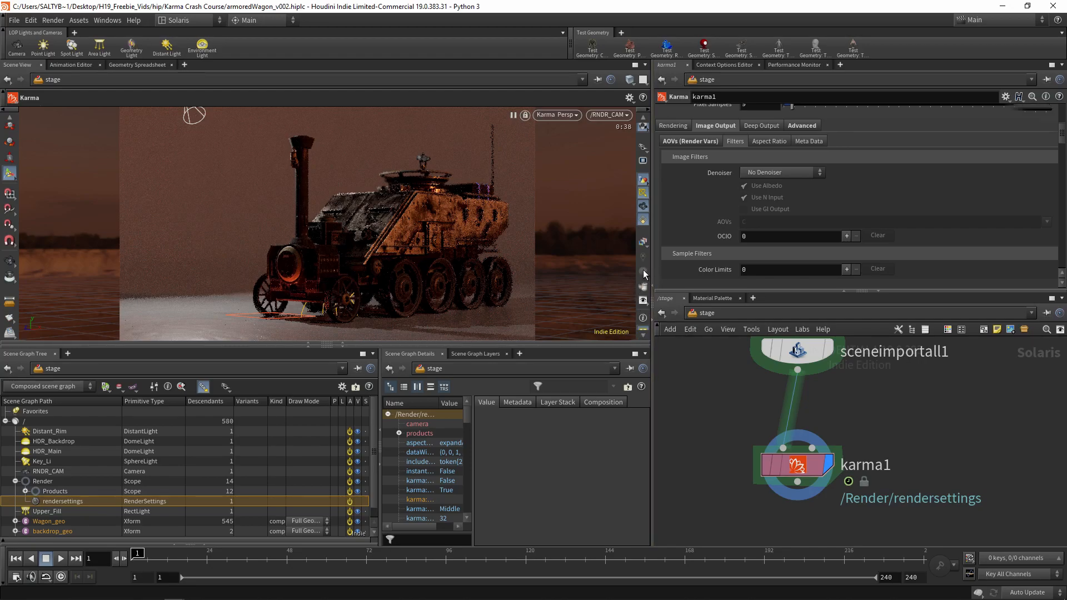
Set the Image Mode in karma1's advanced driver options to Bucket
{"action": "left_click", "coordinate": [769, 131]}
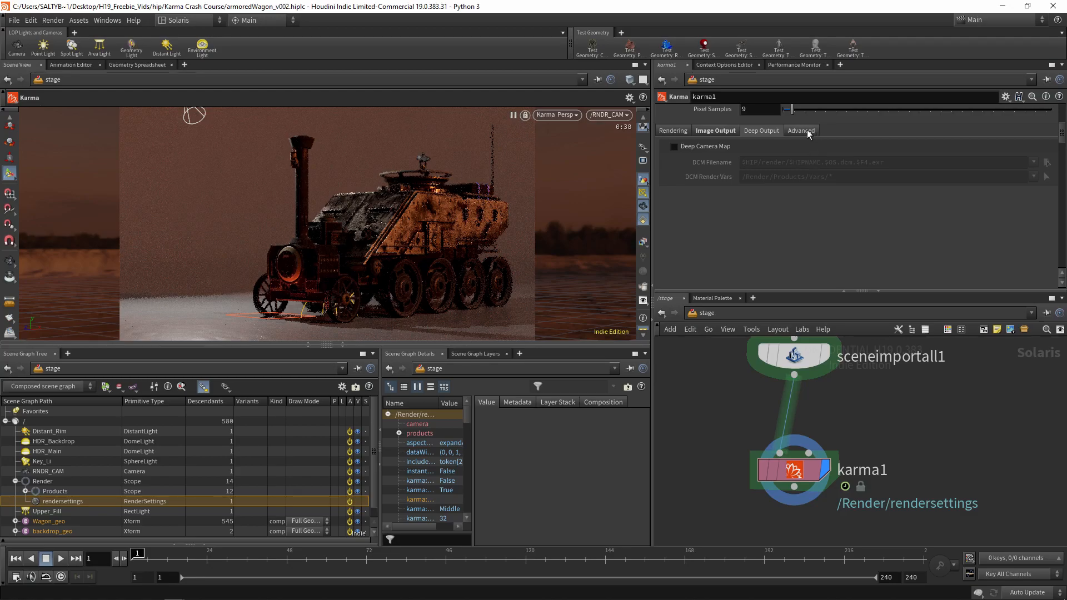
{"action": "left_click", "coordinate": [806, 132]}
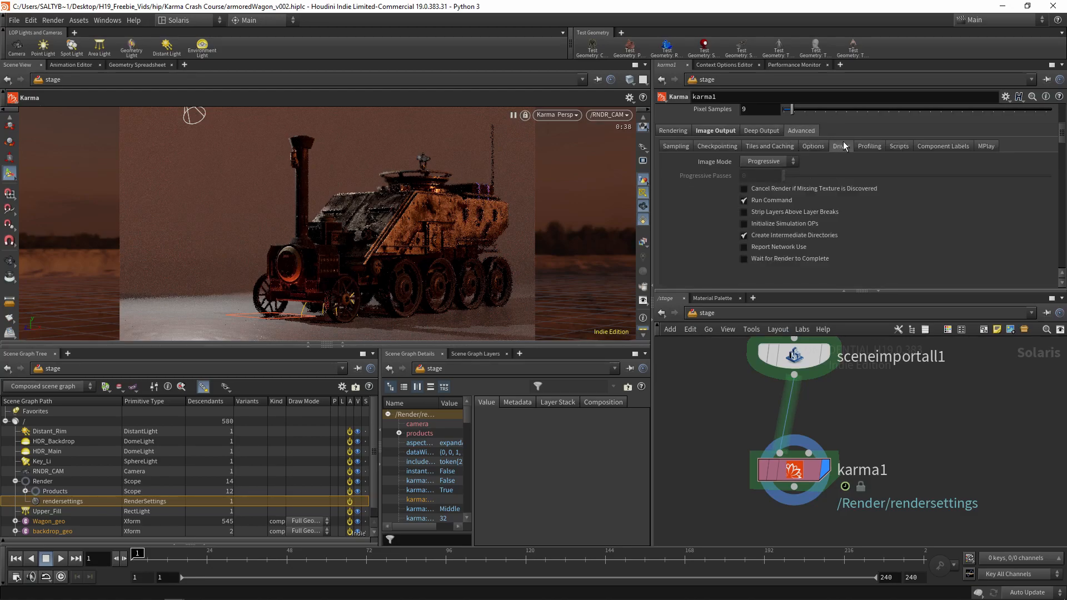
{"action": "left_click", "coordinate": [789, 165]}
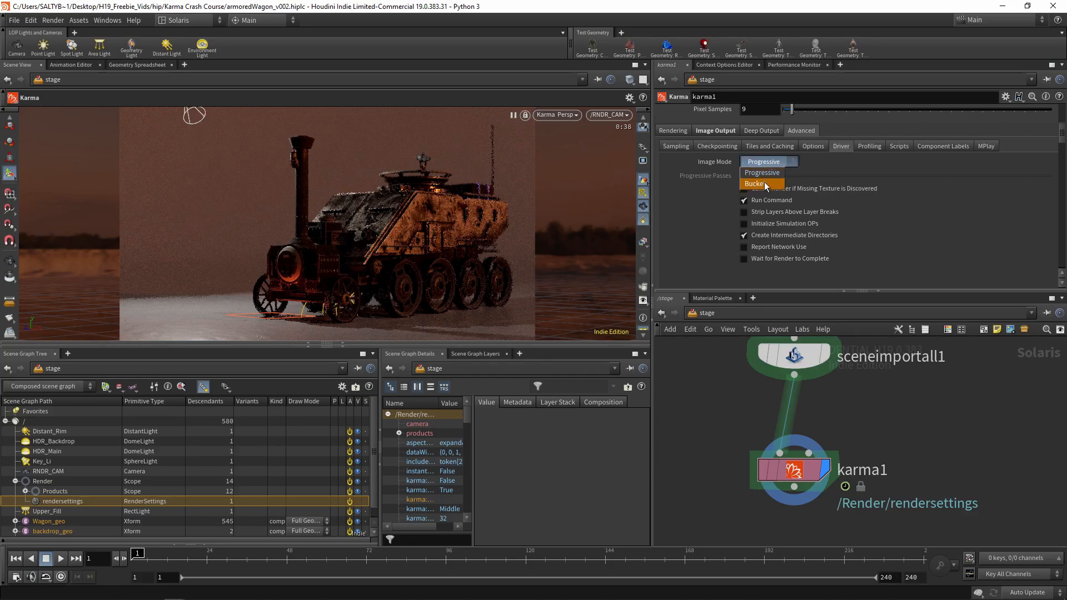
{"action": "left_click", "coordinate": [761, 184]}
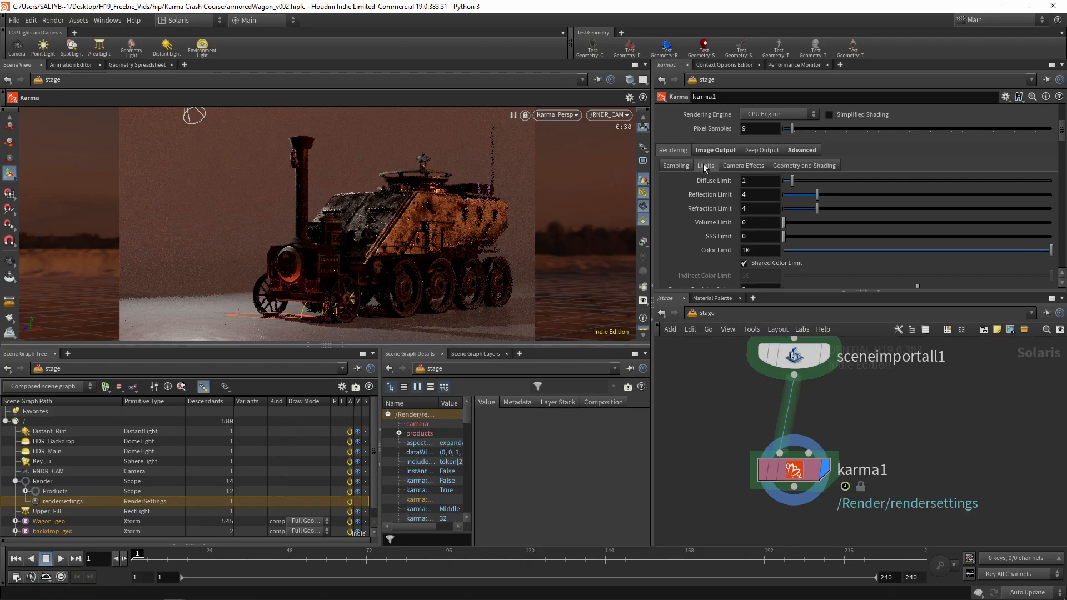
Set the Refraction Limit in karma1's rendering limits to 0
{"action": "left_click_drag", "start_coordinate": [759, 183], "coordinate": [731, 181]}
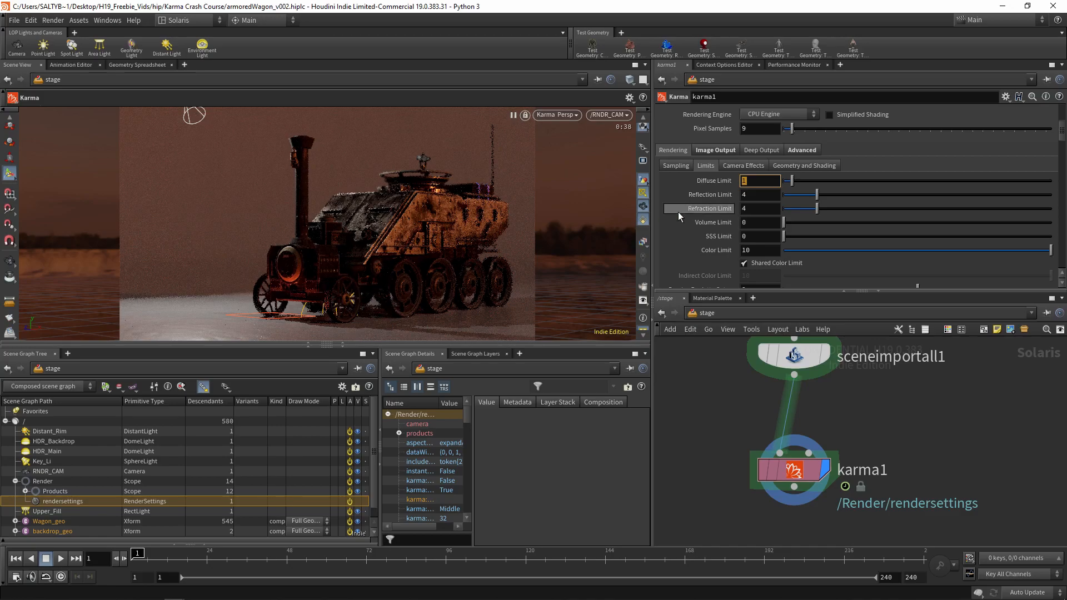
{"action": "left_click", "coordinate": [769, 194]}
{"action": "left_click", "coordinate": [747, 210]}
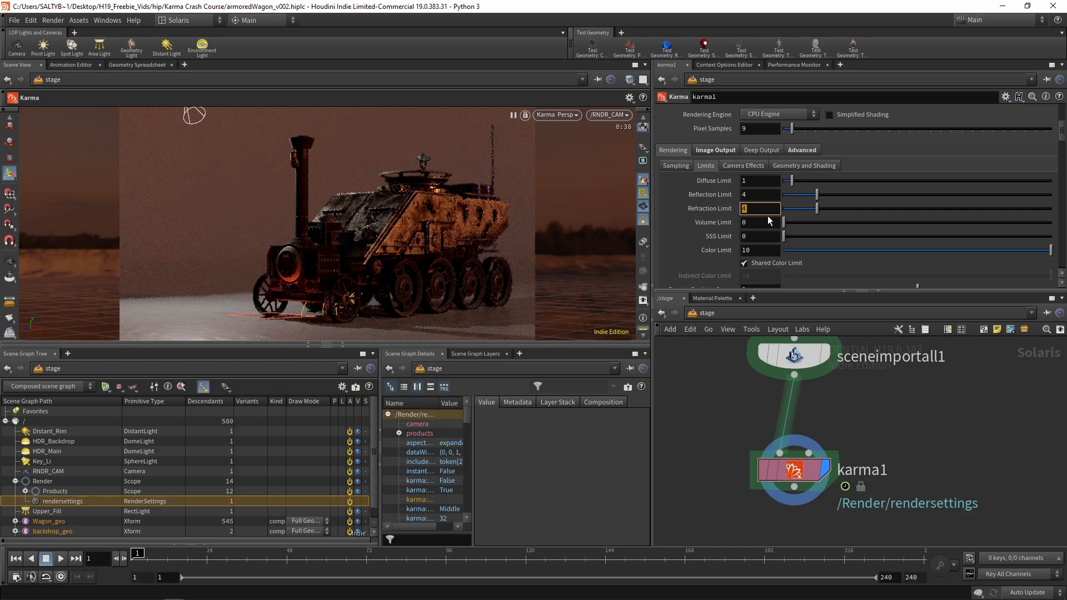
{"action": "type", "text": "0"}
{"action": "key", "text": "Return"}
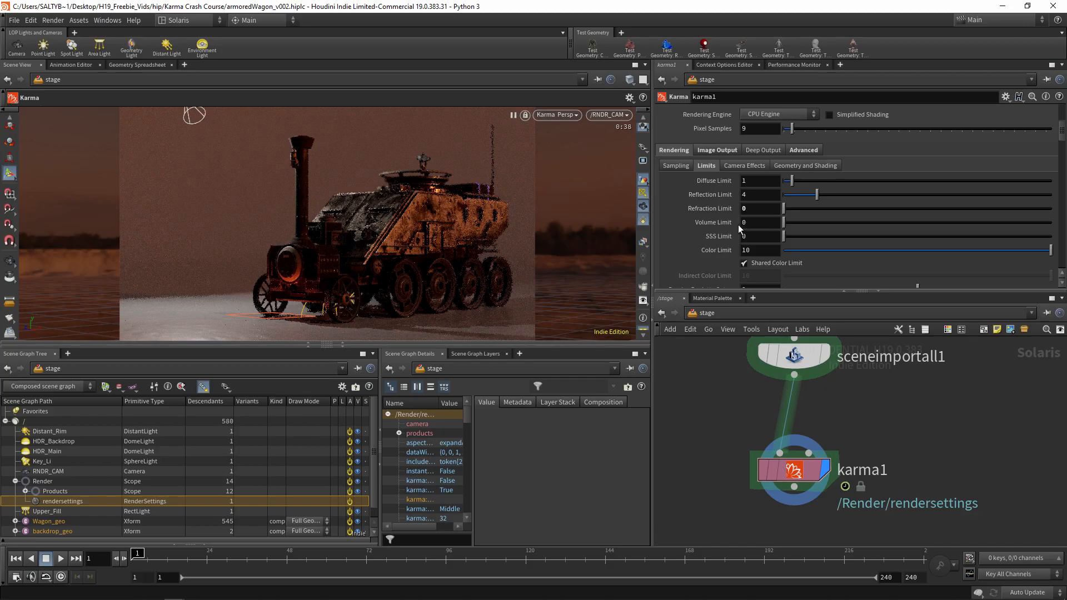
Add one Color Limits sample filter in karma1's image output filters and open its Planes choices
{"action": "double_click", "coordinate": [753, 250]}
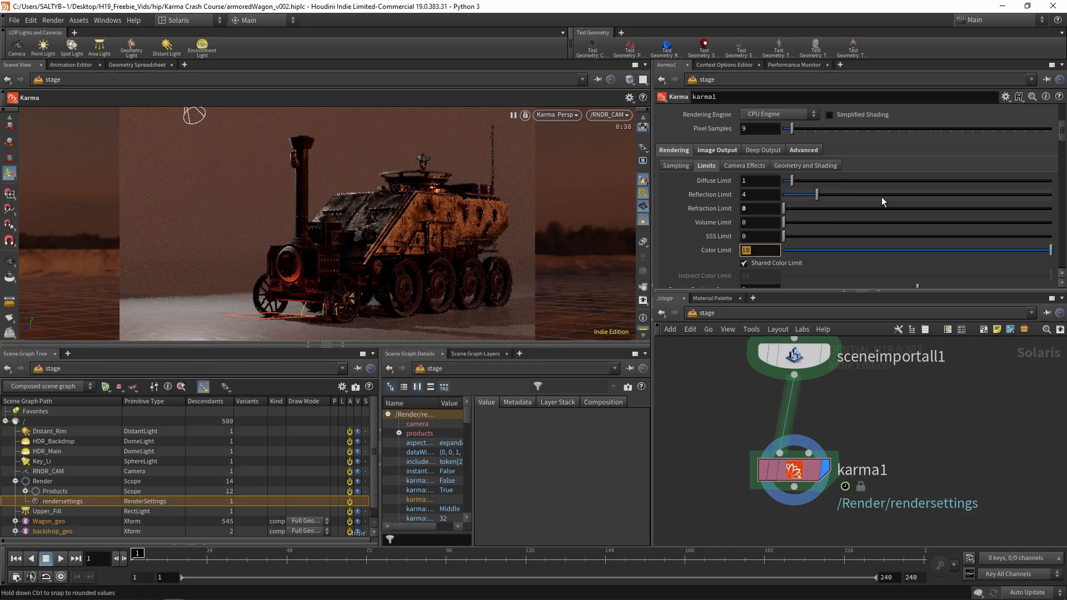
{"action": "scroll", "coordinate": [1037, 145], "scroll_direction": "down", "scroll_amount": 2}
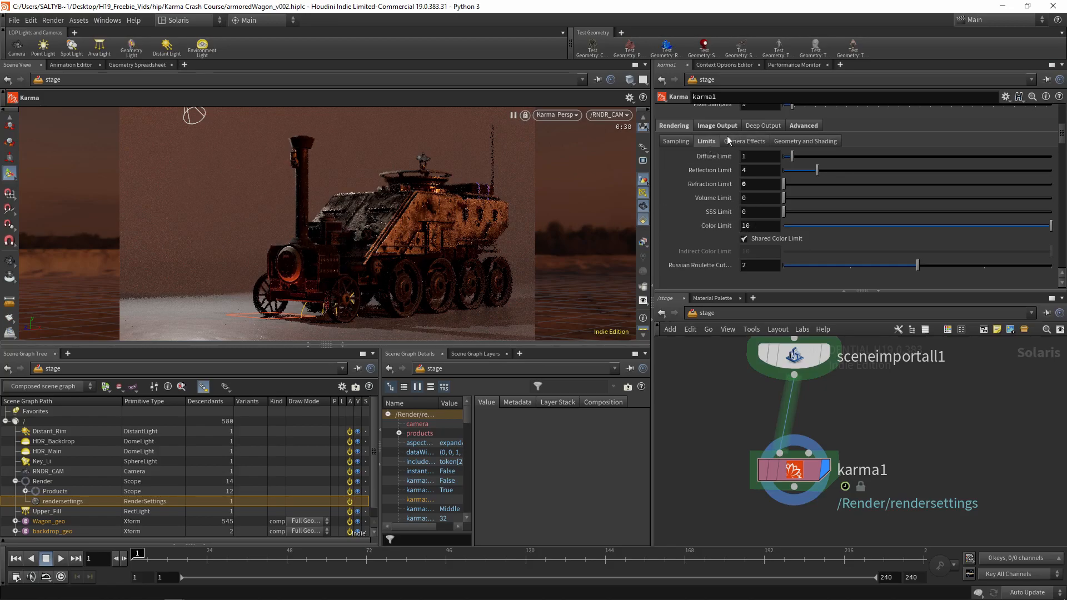
{"action": "left_click", "coordinate": [685, 141]}
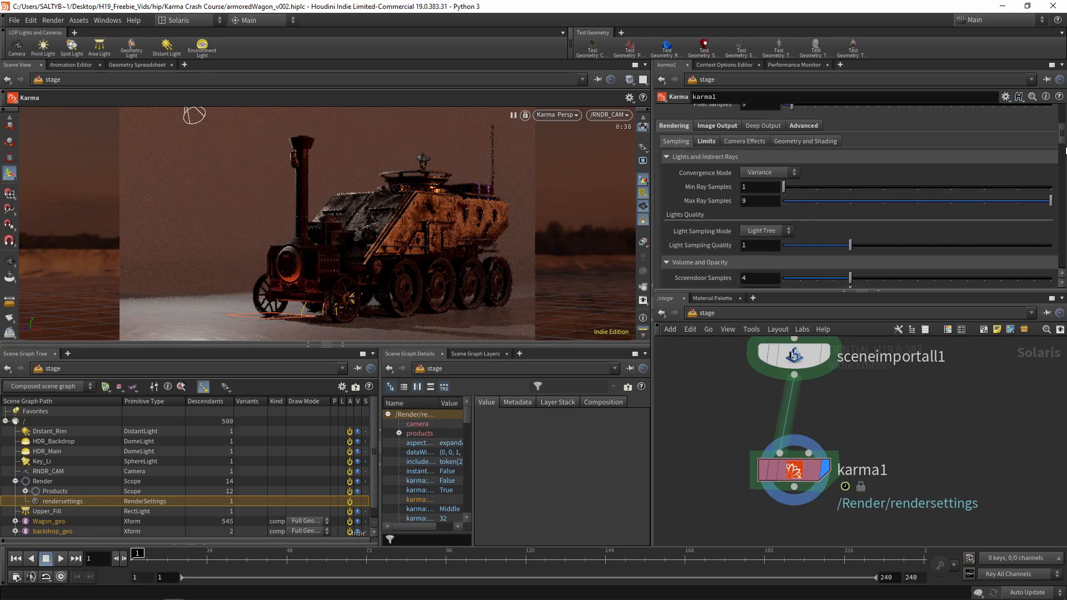
{"action": "scroll", "coordinate": [999, 132], "scroll_direction": "down", "scroll_amount": 2}
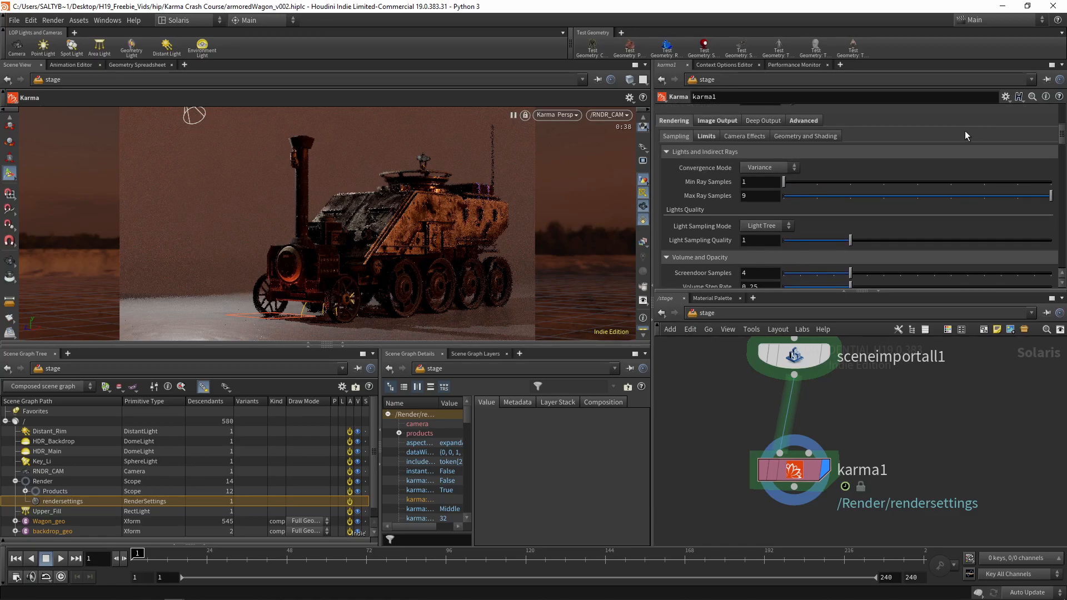
{"action": "left_click", "coordinate": [713, 122]}
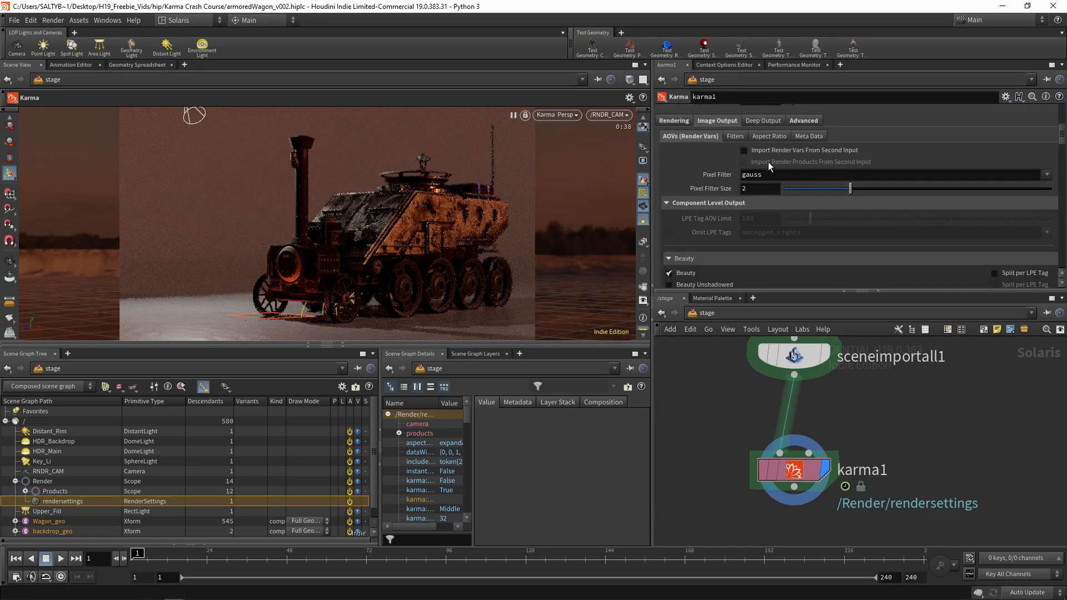
{"action": "left_click", "coordinate": [741, 136]}
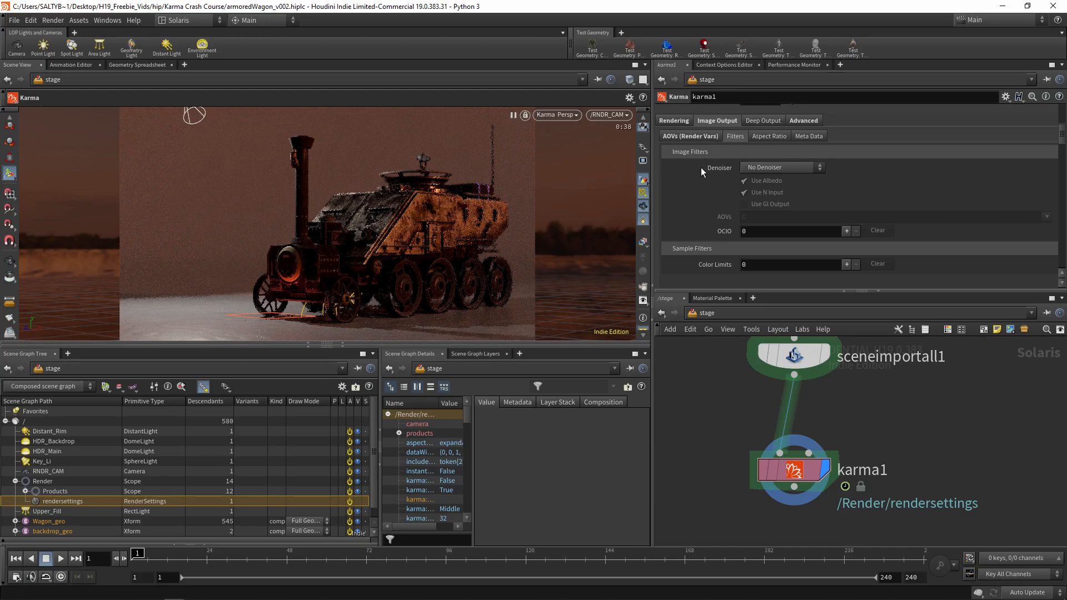
{"action": "left_click", "coordinate": [846, 264]}
{"action": "scroll", "coordinate": [1058, 142], "scroll_direction": "down", "scroll_amount": 2}
{"action": "scroll", "coordinate": [1058, 142], "scroll_direction": "down", "scroll_amount": 1}
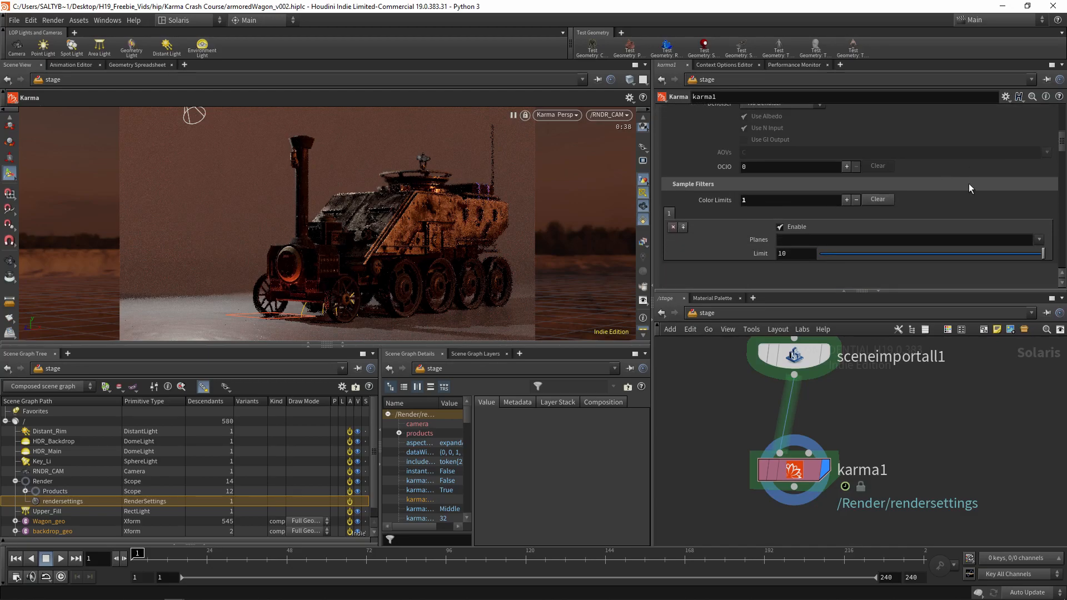
{"action": "left_click", "coordinate": [1038, 240]}
{"action": "left_click", "coordinate": [1009, 258]}
Render the current frame from karma1 to MPlay and maximize the render window
{"action": "left_click_drag", "start_coordinate": [1063, 146], "coordinate": [1063, 125]}
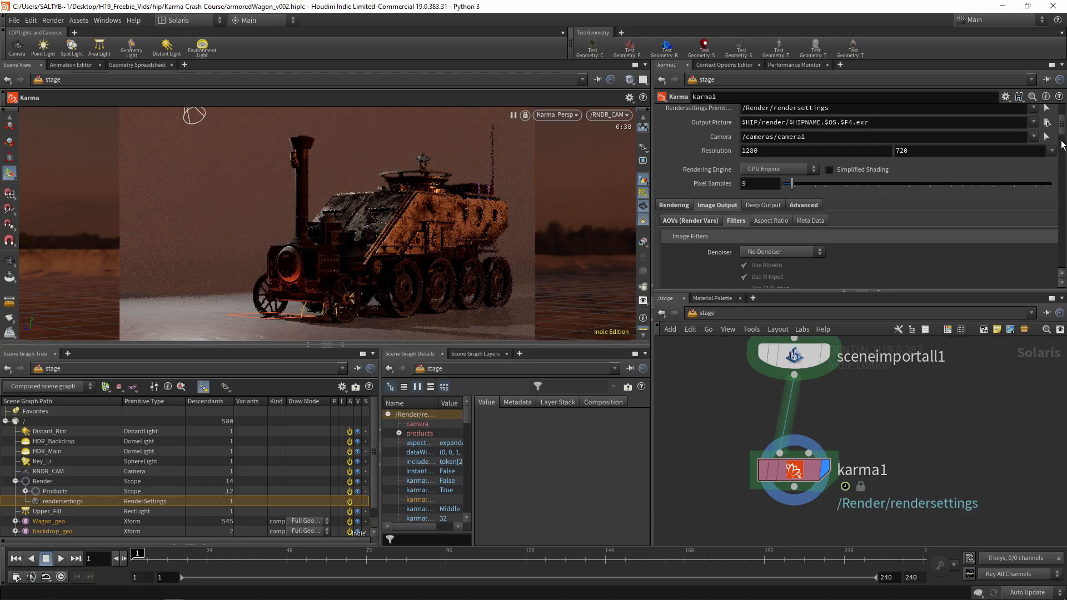
{"action": "left_click_drag", "start_coordinate": [1061, 126], "coordinate": [1062, 115]}
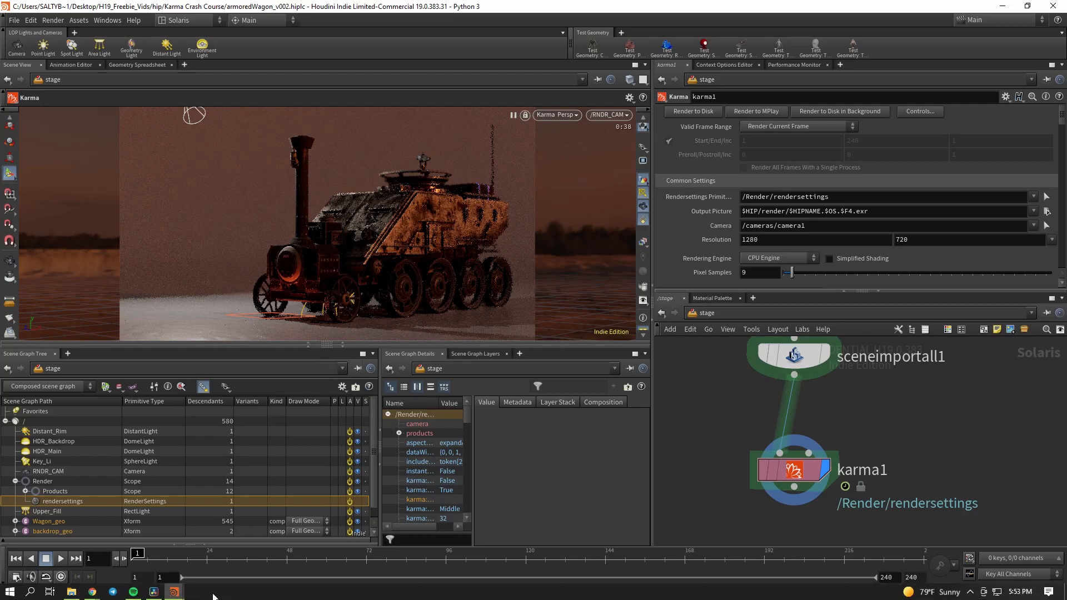
{"action": "mouse_move", "coordinate": [182, 587]}
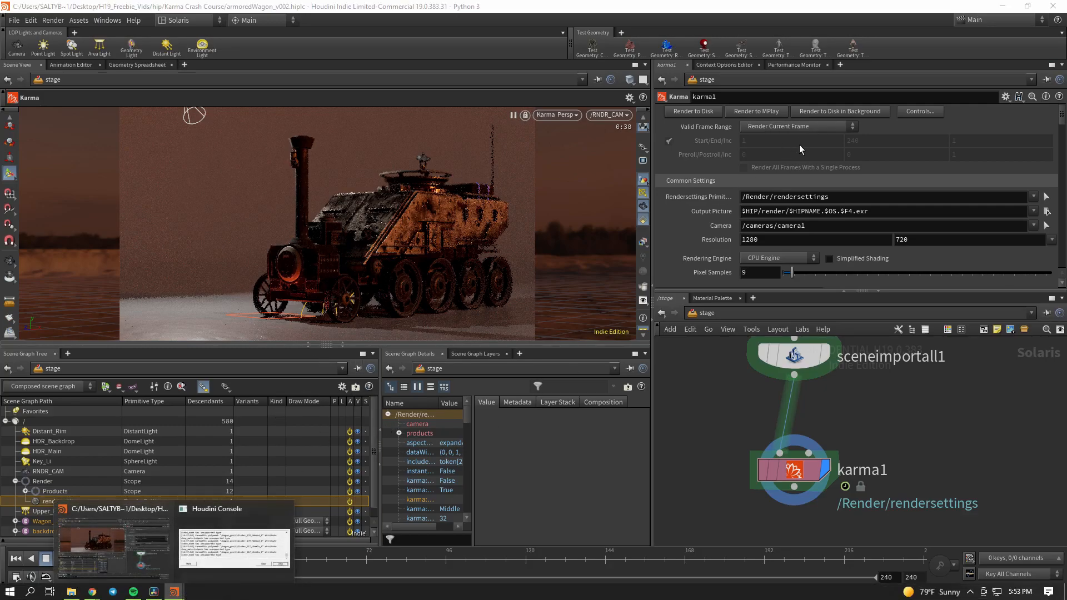
{"action": "left_click", "coordinate": [764, 110]}
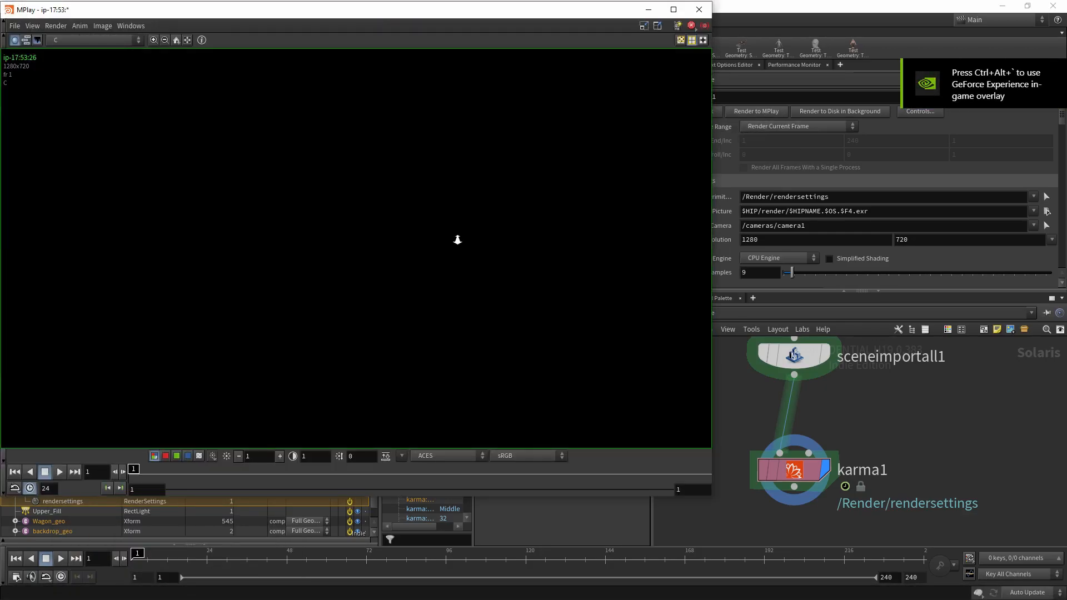
{"action": "double_click", "coordinate": [199, 16]}
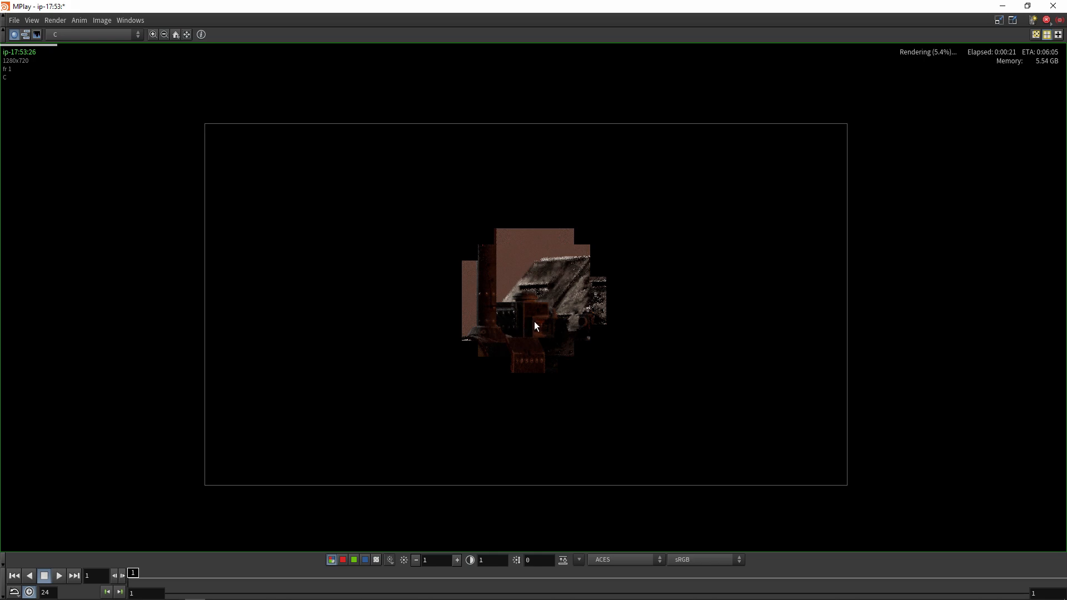
Restore the MPlay window to its smaller size, reposition the rendered image and close the window
{"action": "left_click_drag", "start_coordinate": [323, 7], "coordinate": [331, 30]}
{"action": "middle_click_drag", "start_coordinate": [429, 296], "coordinate": [419, 291]}
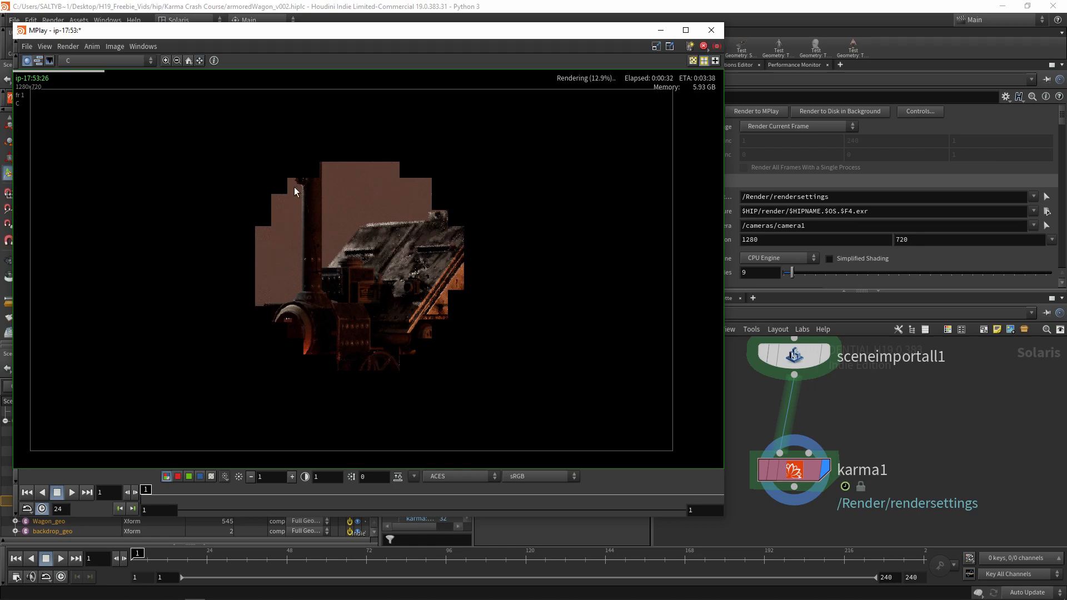
{"action": "left_click", "coordinate": [700, 32]}
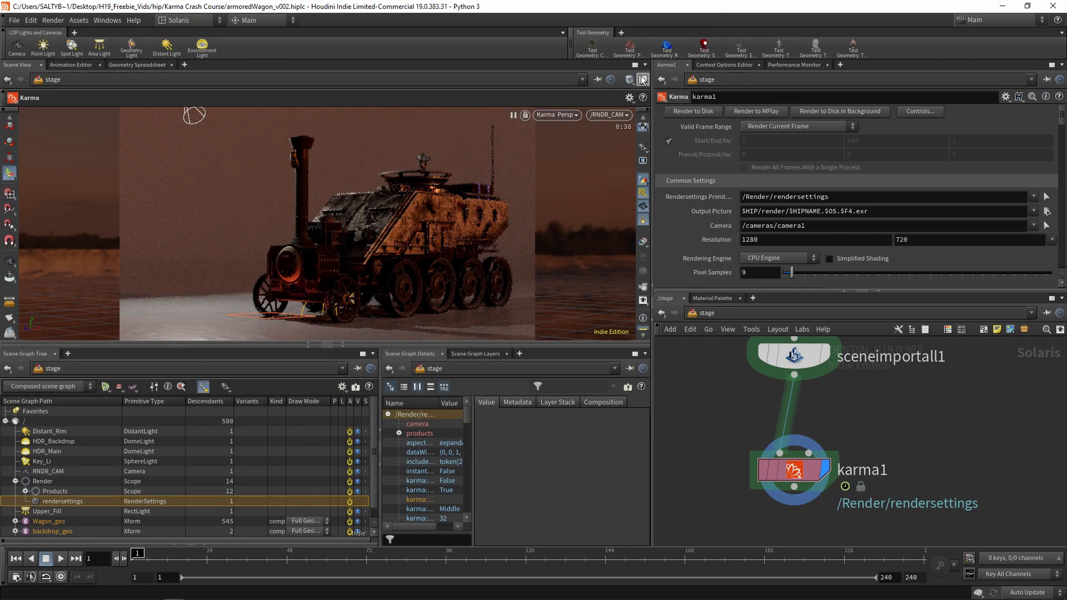
Bring up karma1's advanced driver settings and resume the paused Karma render in the viewport
{"action": "left_click", "coordinate": [574, 115]}
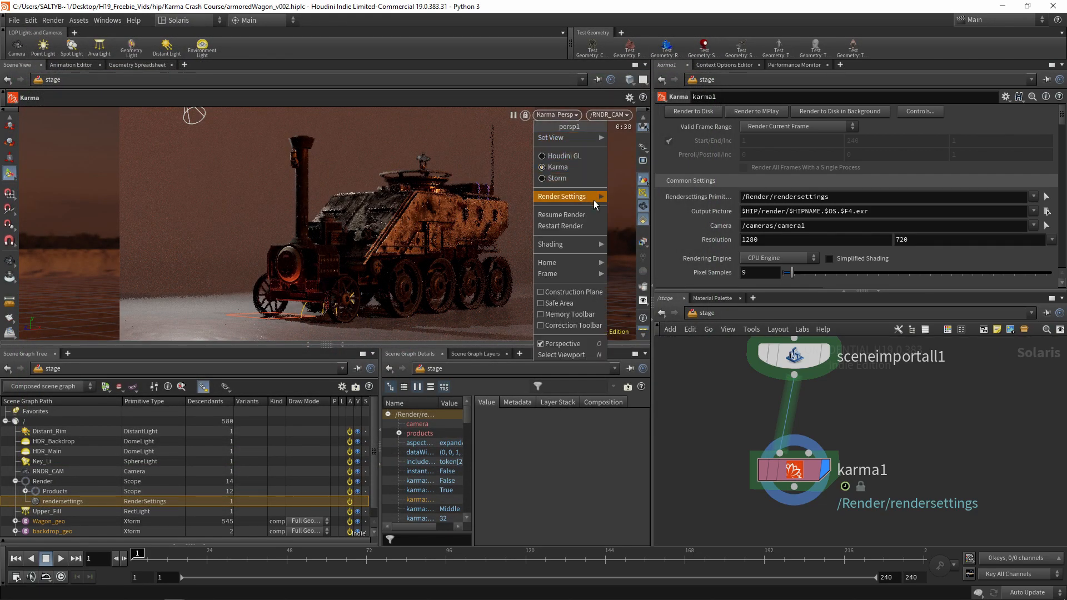
{"action": "left_click", "coordinate": [422, 225]}
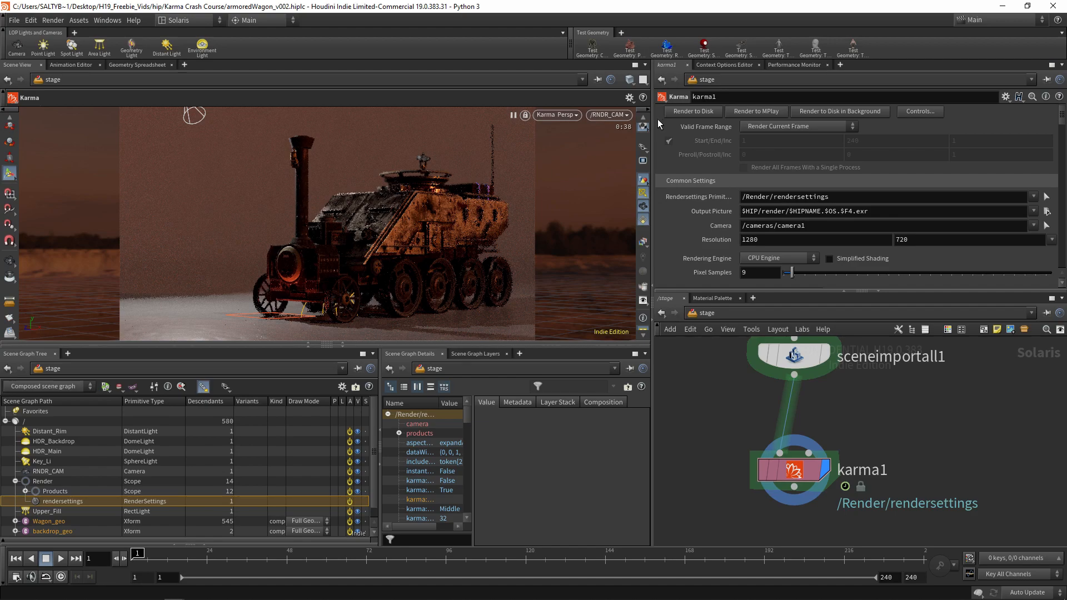
{"action": "scroll", "coordinate": [660, 118], "scroll_direction": "down", "scroll_amount": 3}
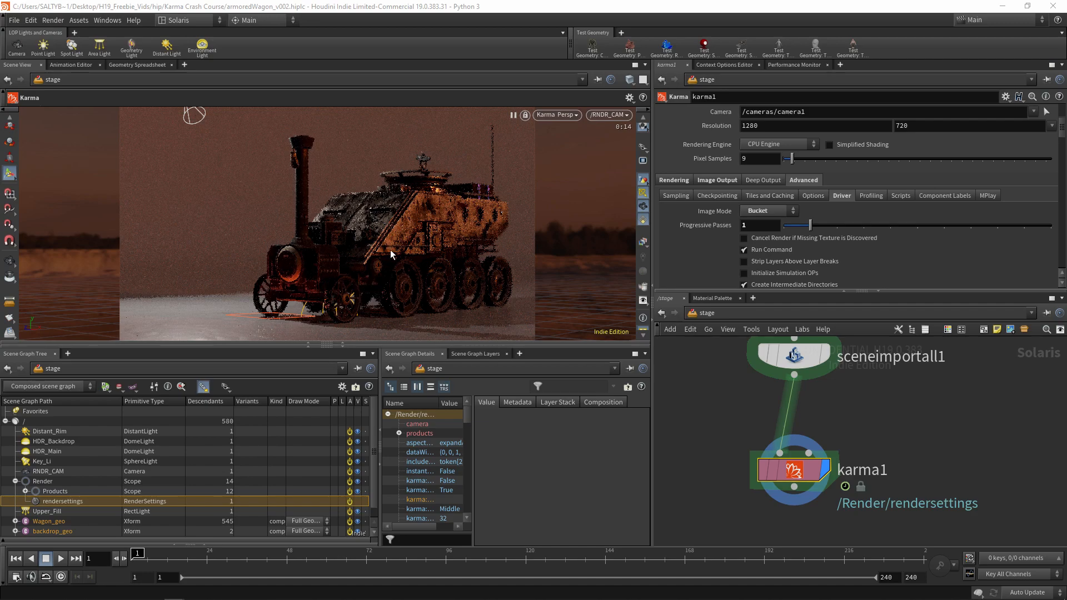
{"action": "left_click", "coordinate": [557, 116]}
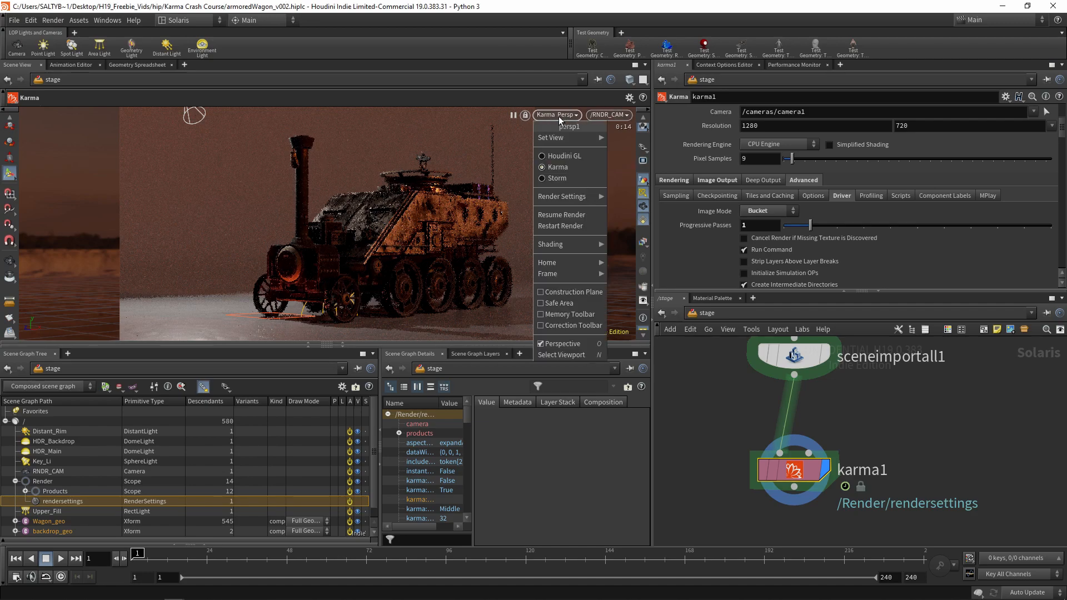
{"action": "left_click", "coordinate": [589, 211]}
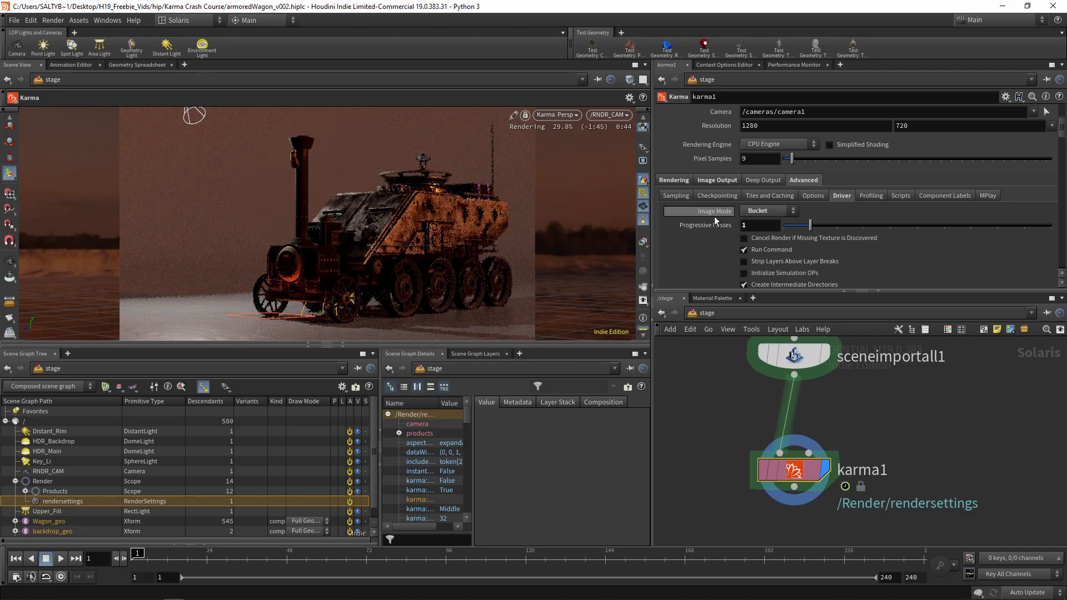
Open the viewport's Karma view and render options
{"action": "left_click", "coordinate": [560, 115]}
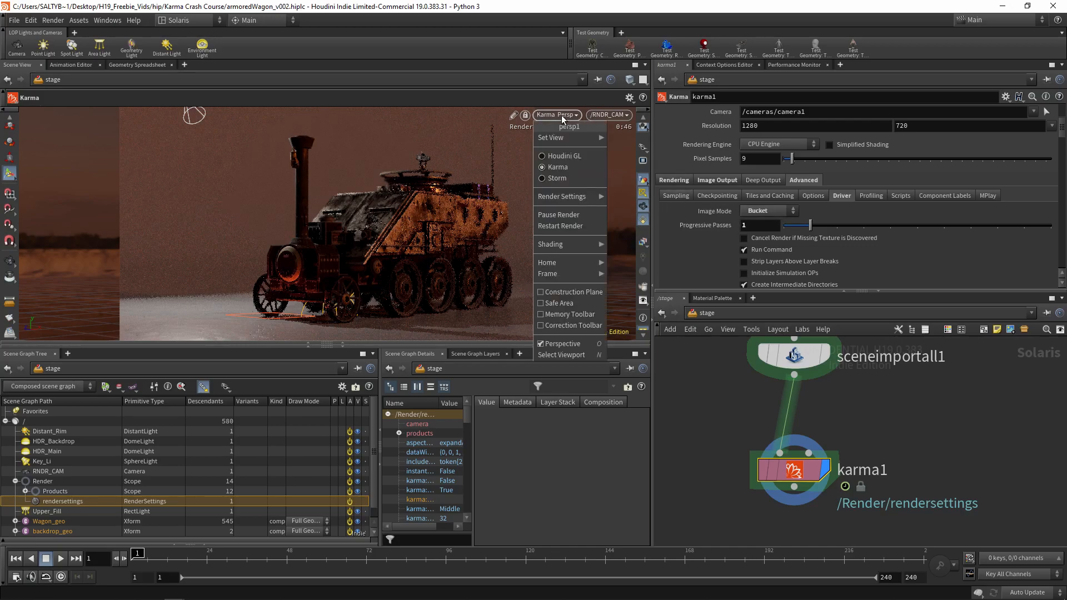